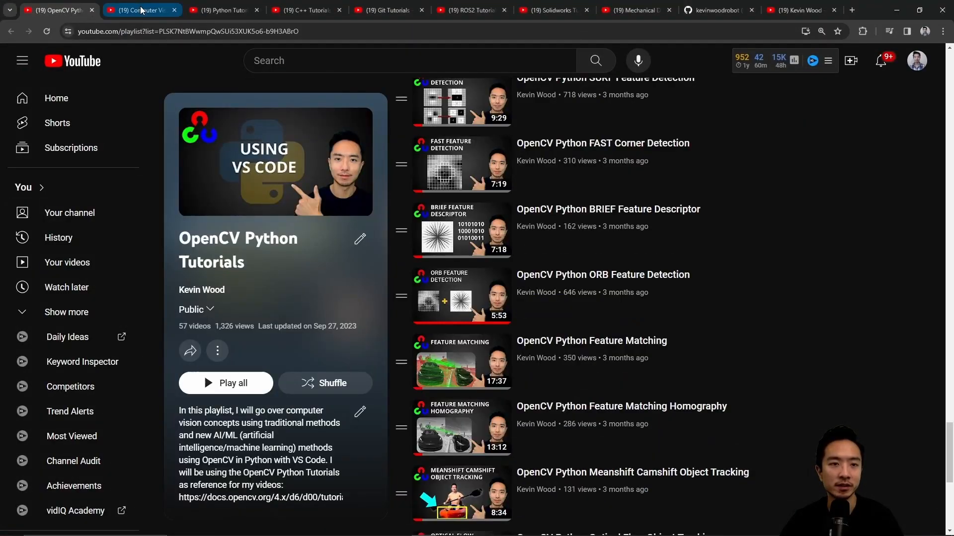
# Flip through the Computer Vision, Python, C++, Git, ROS2, Solidworks and Mechanical Design playlists and the GitHub profile.
pyautogui.click(141, 10)
pyautogui.click(246, 11)
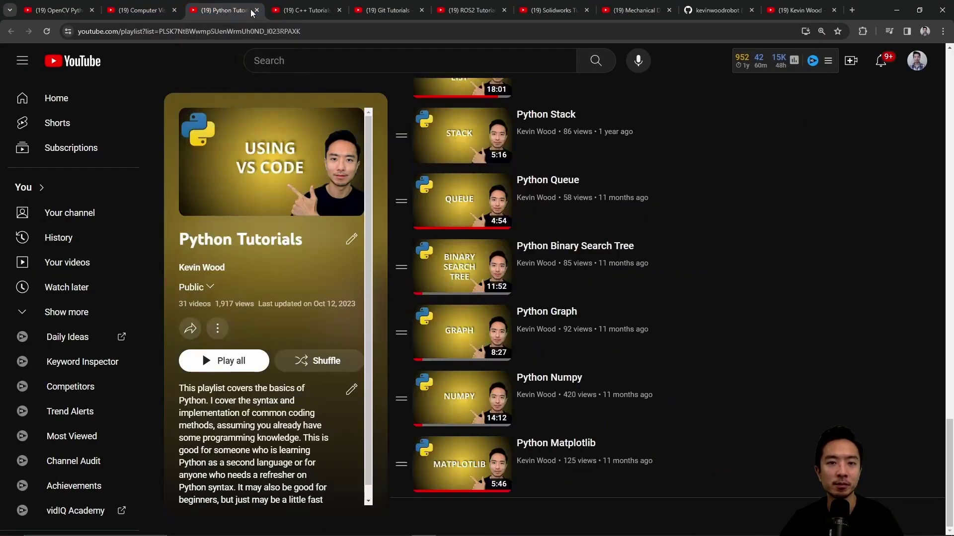
pyautogui.click(308, 10)
pyautogui.click(390, 11)
pyautogui.click(466, 11)
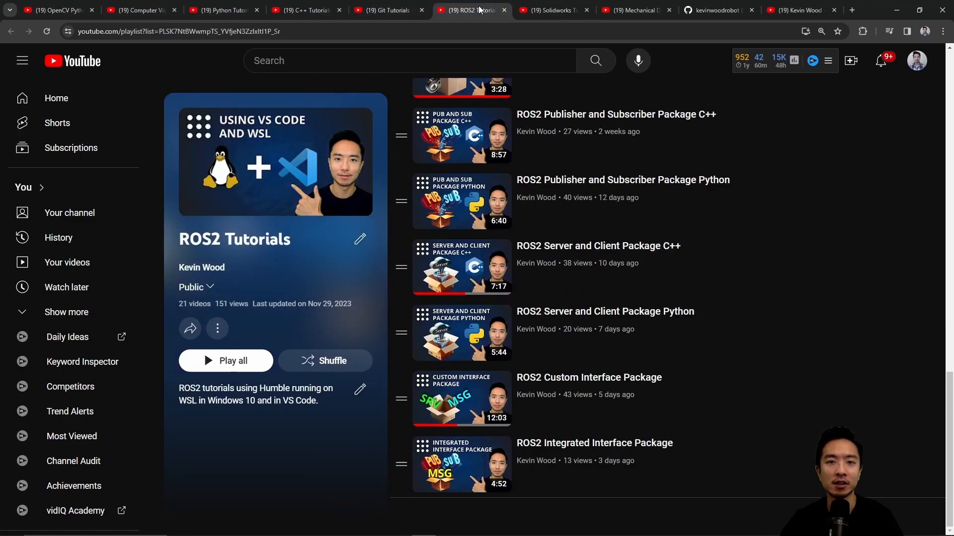
pyautogui.click(553, 11)
pyautogui.click(648, 15)
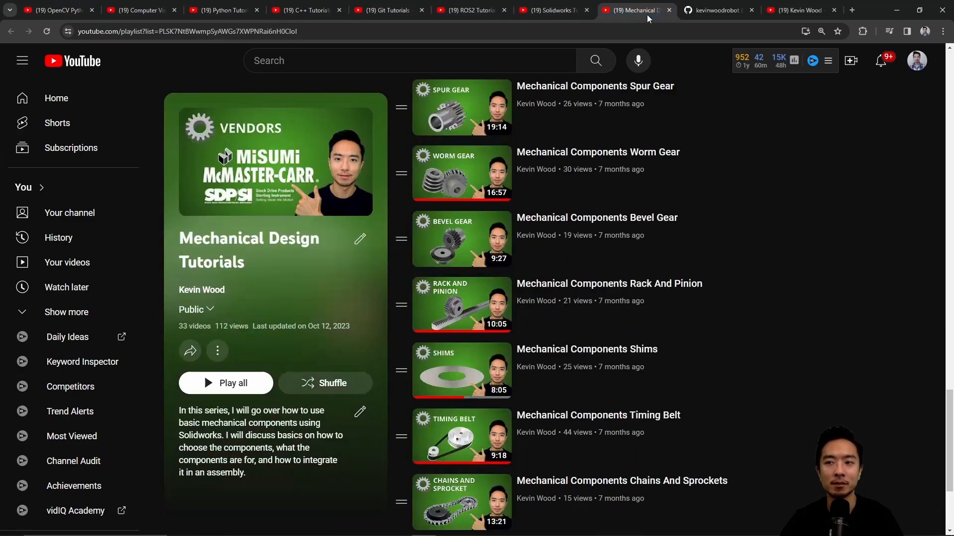
pyautogui.click(717, 12)
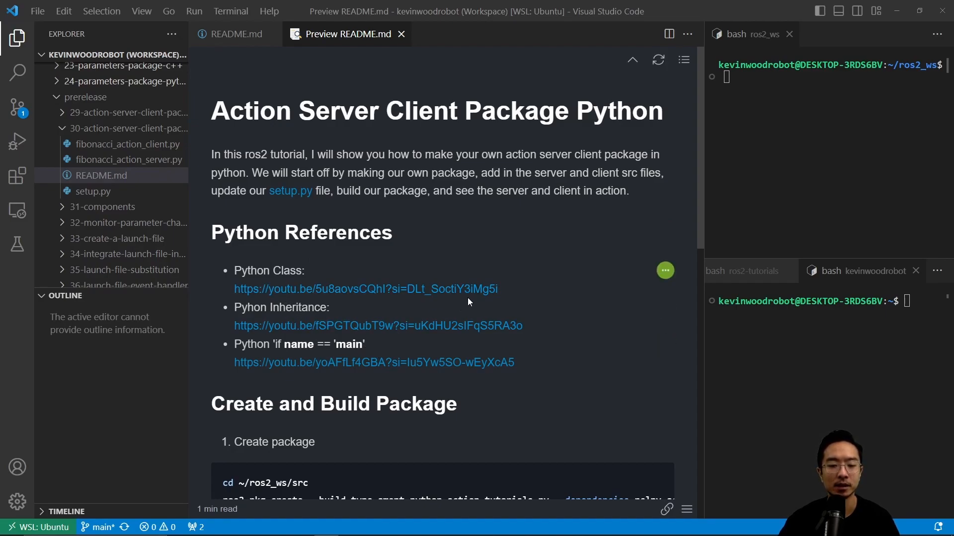
pyautogui.scroll(-3, 462, 298)
pyautogui.scroll(2, 474, 295)
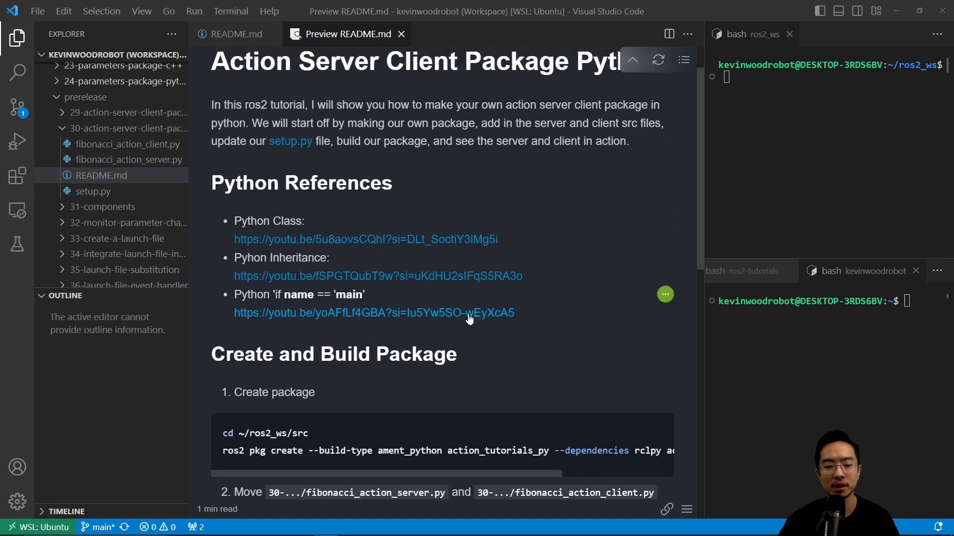
# From ros2_ws/src, run the README's ros2 pkg create command for action_tutorials_py with rclpy and action_tutorials_interfaces.
pyautogui.click(811, 137)
pyautogui.write('cd src')
pyautogui.press('Return')
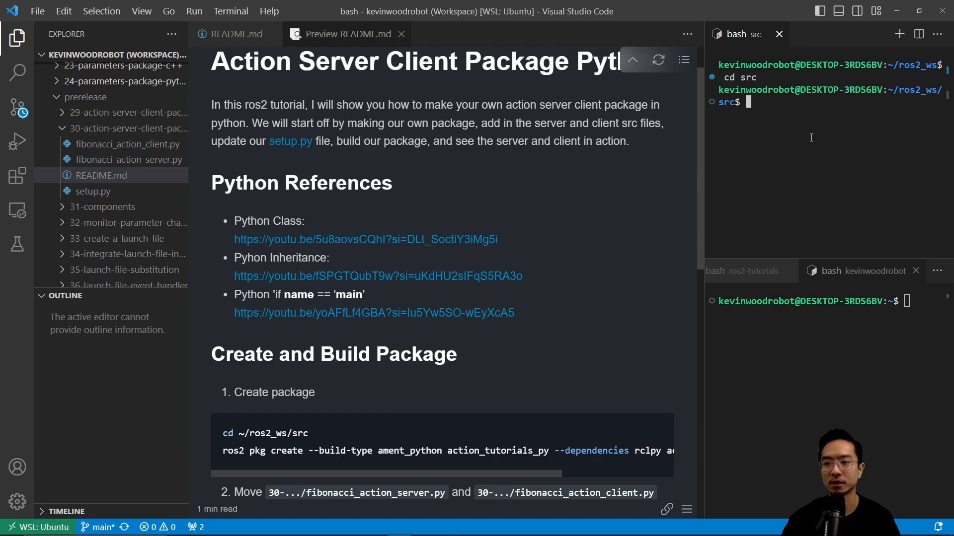
pyautogui.tripleClick(419, 450)
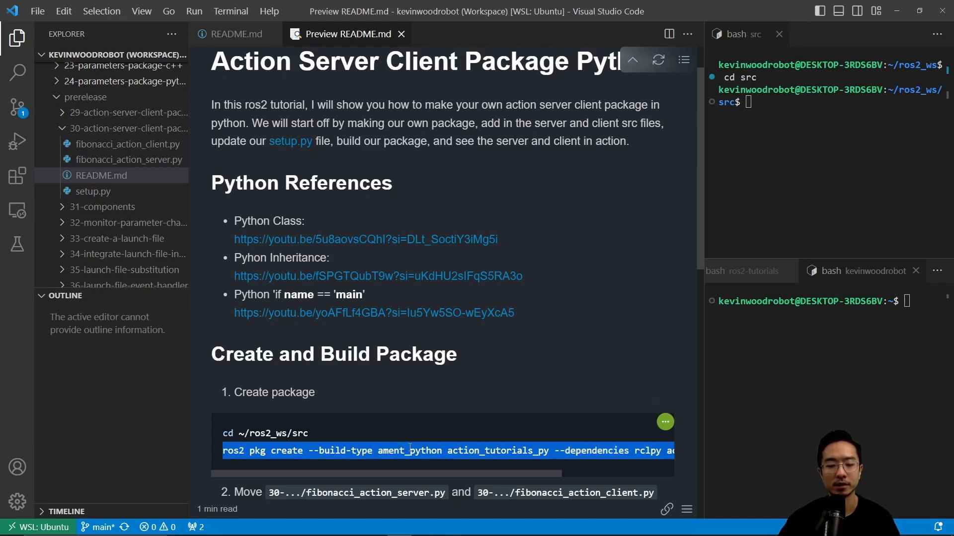
pyautogui.hotkey('ctrl', 'c')
pyautogui.rightClick(799, 138)
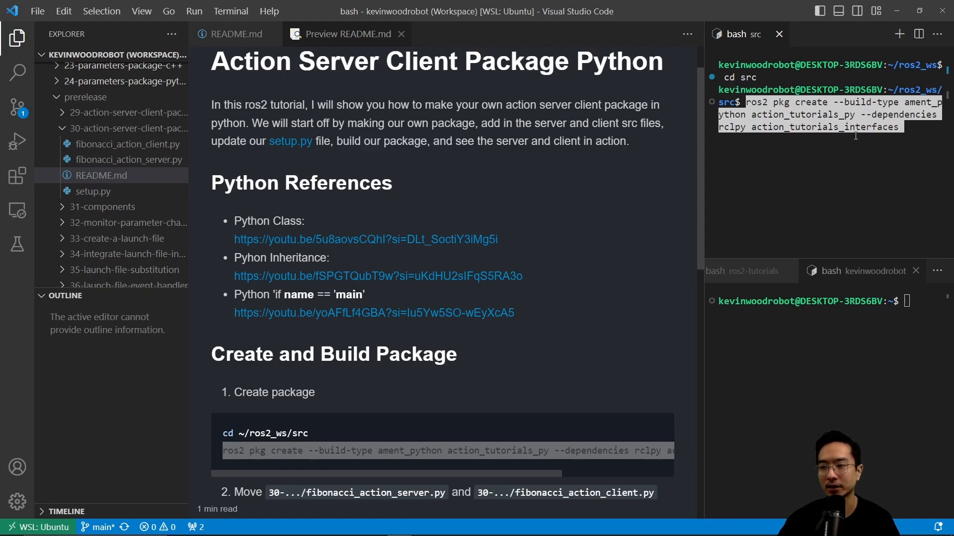
pyautogui.press('Return')
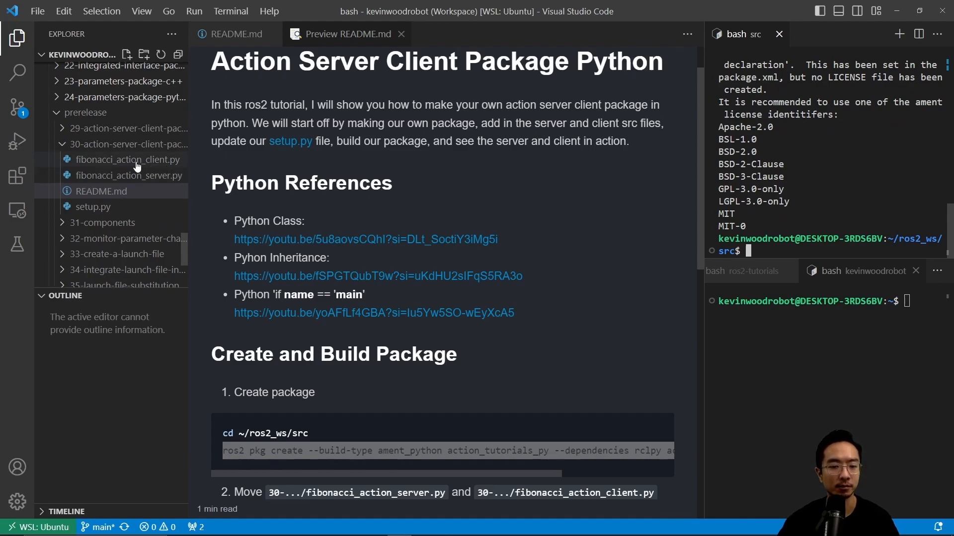
pyautogui.scroll(5, 128, 165)
pyautogui.scroll(5, 128, 166)
pyautogui.scroll(5, 128, 165)
pyautogui.scroll(3, 129, 166)
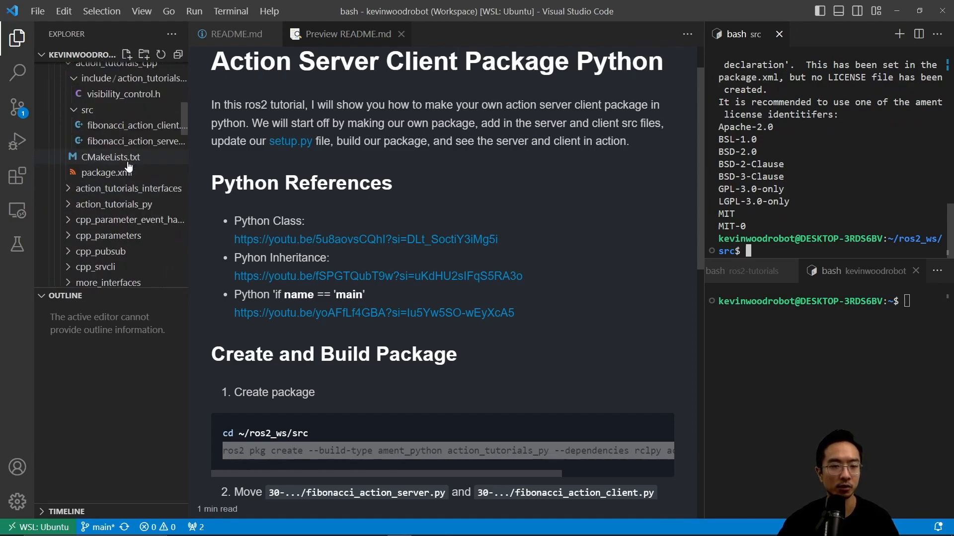
pyautogui.scroll(2, 128, 166)
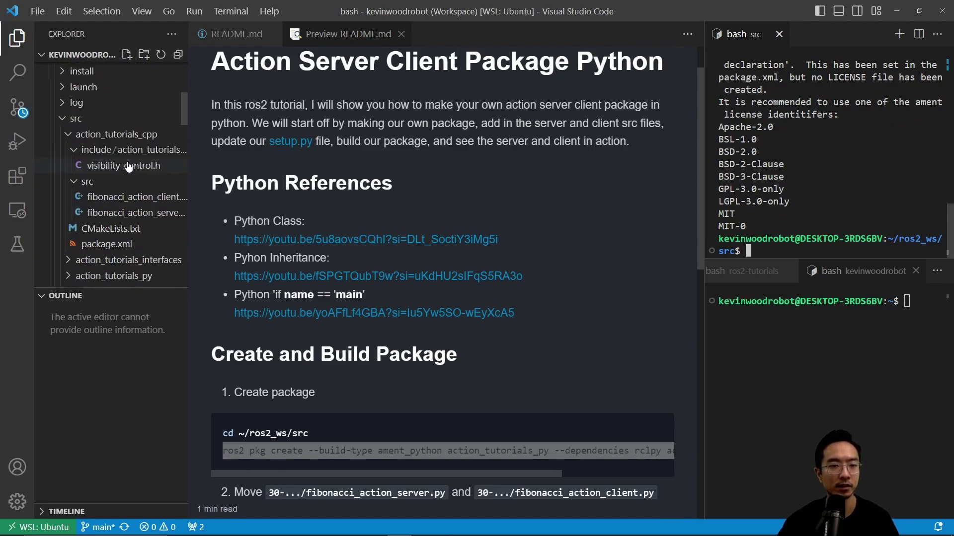
# Collapse action_tutorials_cpp and expand action_tutorials_py and its inner module folder in the Explorer.
pyautogui.click(71, 135)
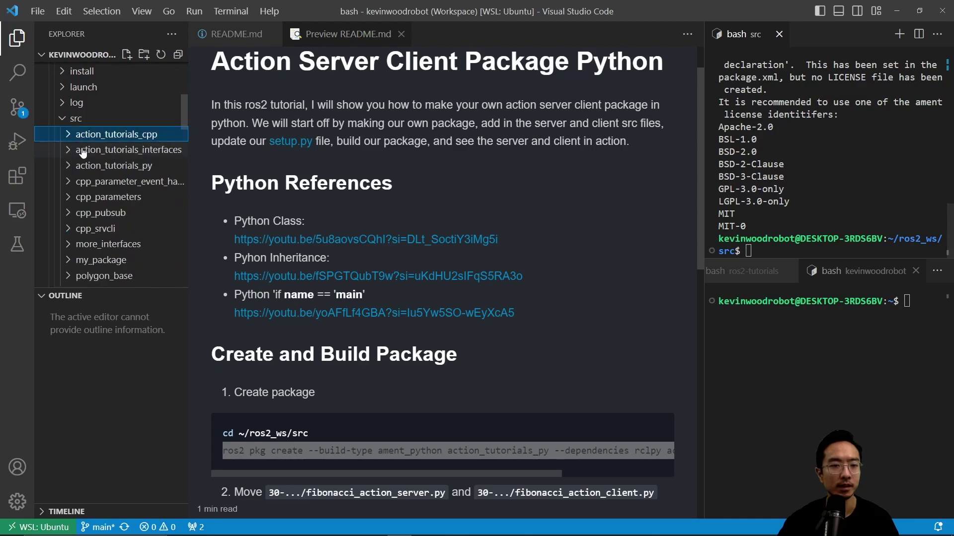
pyautogui.click(69, 171)
pyautogui.scroll(-1, 508, 348)
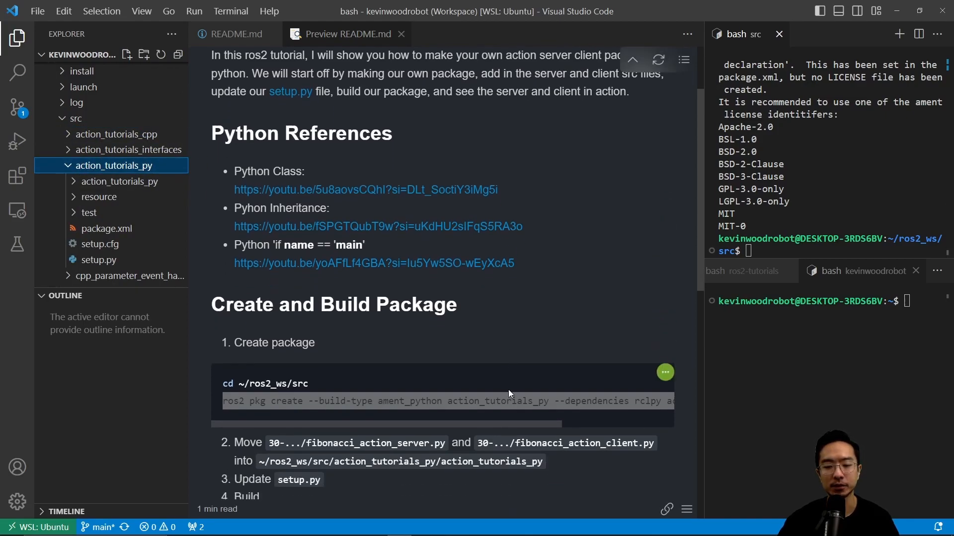
pyautogui.scroll(1, 422, 472)
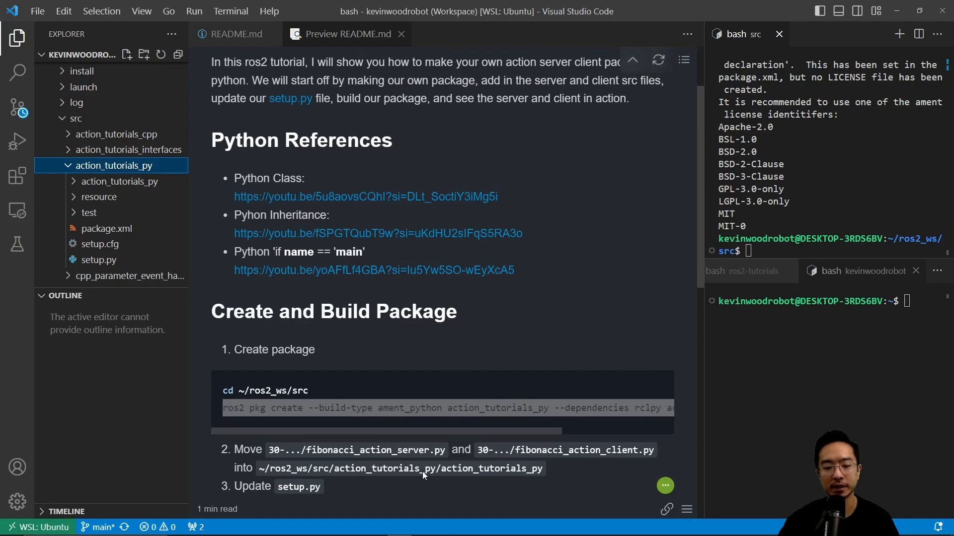
pyautogui.scroll(-1, 423, 472)
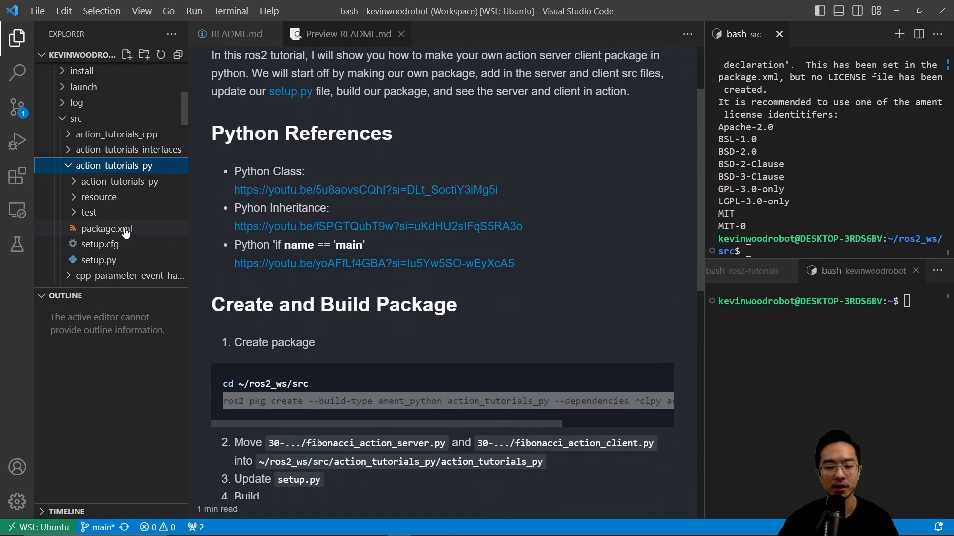
pyautogui.click(135, 183)
pyautogui.scroll(-5, 132, 194)
pyautogui.scroll(-5, 128, 201)
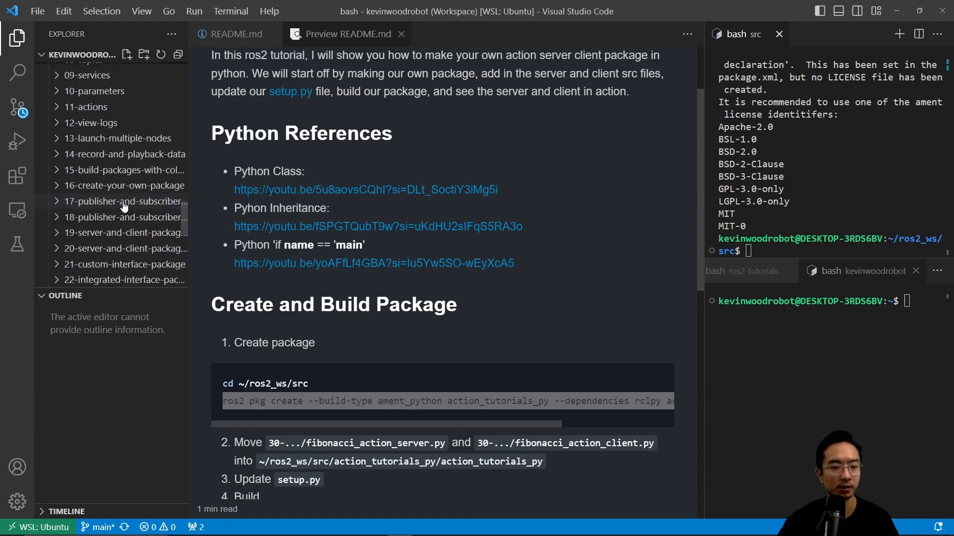
pyautogui.scroll(-5, 124, 207)
pyautogui.scroll(5, 123, 209)
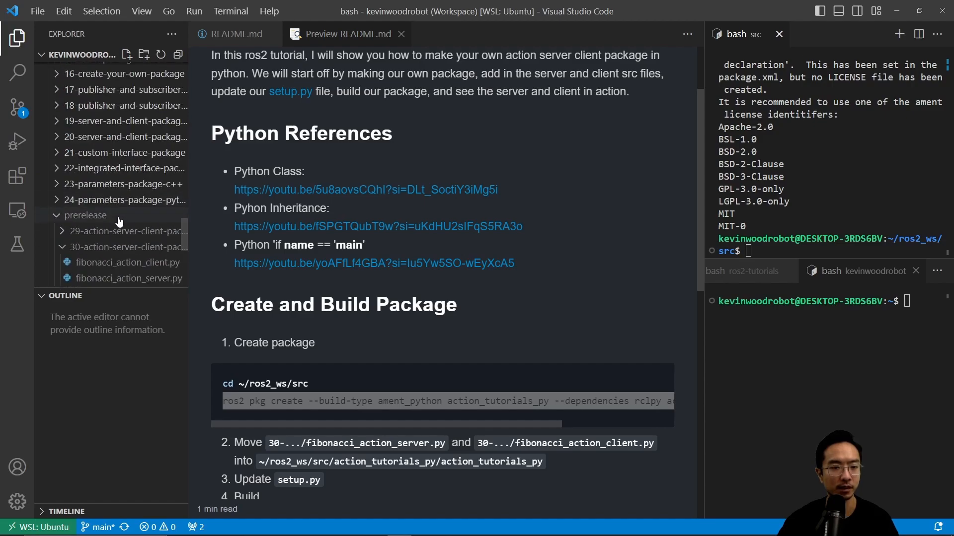
pyautogui.scroll(-2, 120, 219)
# Select and copy fibonacci_action_client.py and fibonacci_action_server.py from the tutorial folder.
pyautogui.click(134, 194)
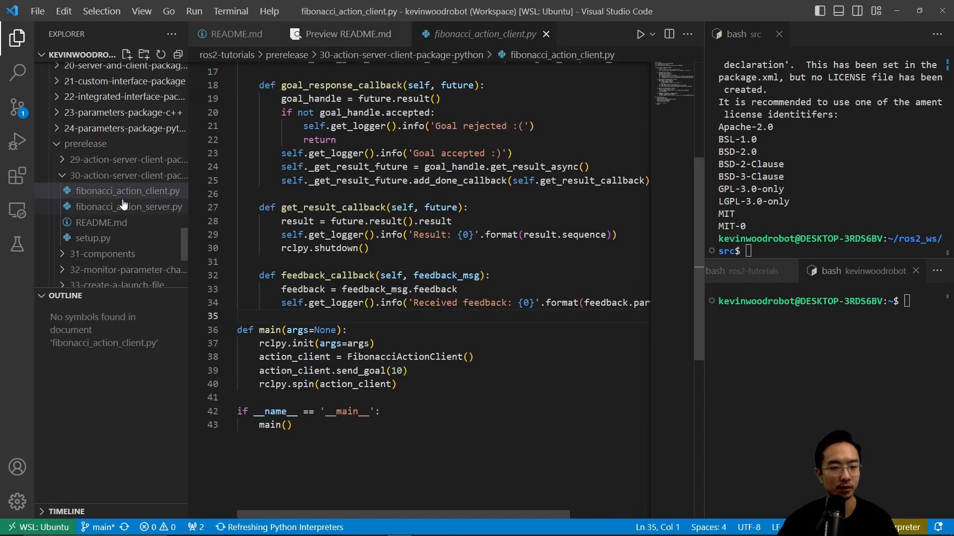
pyautogui.keyDown('ctrl'); pyautogui.click(117, 209); pyautogui.keyUp('ctrl')
pyautogui.rightClick(117, 209)
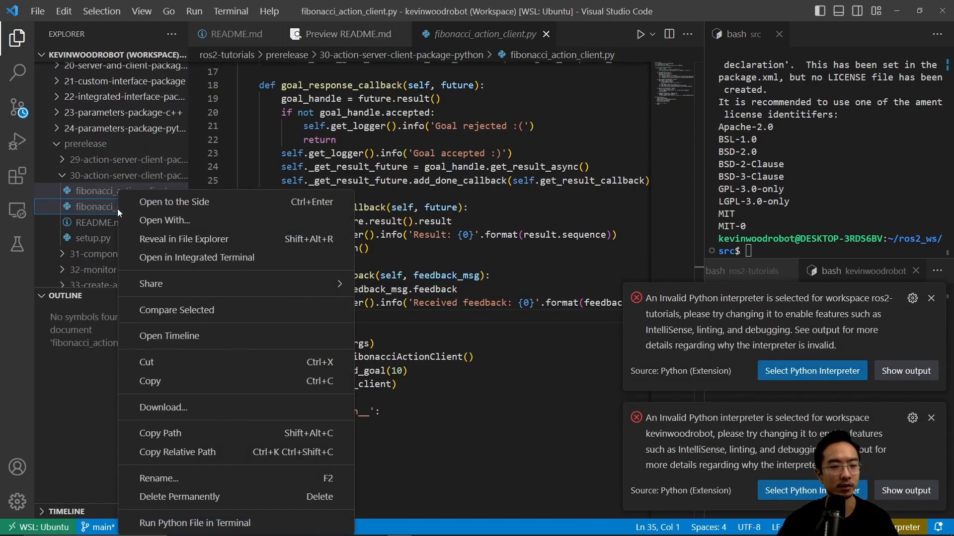
pyautogui.click(156, 382)
pyautogui.scroll(5, 144, 245)
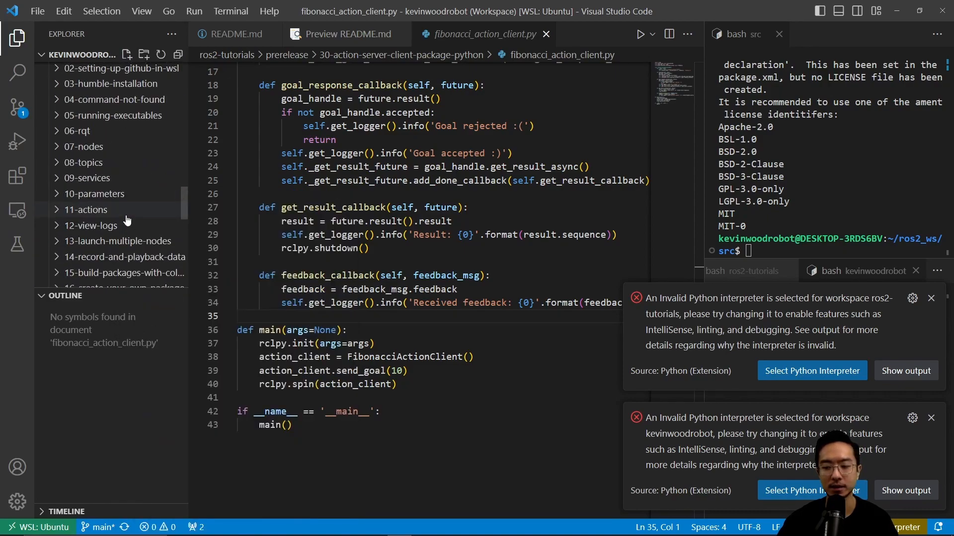
pyautogui.scroll(6, 130, 224)
pyautogui.scroll(5, 127, 220)
pyautogui.scroll(-5, 126, 220)
pyautogui.scroll(-4, 119, 216)
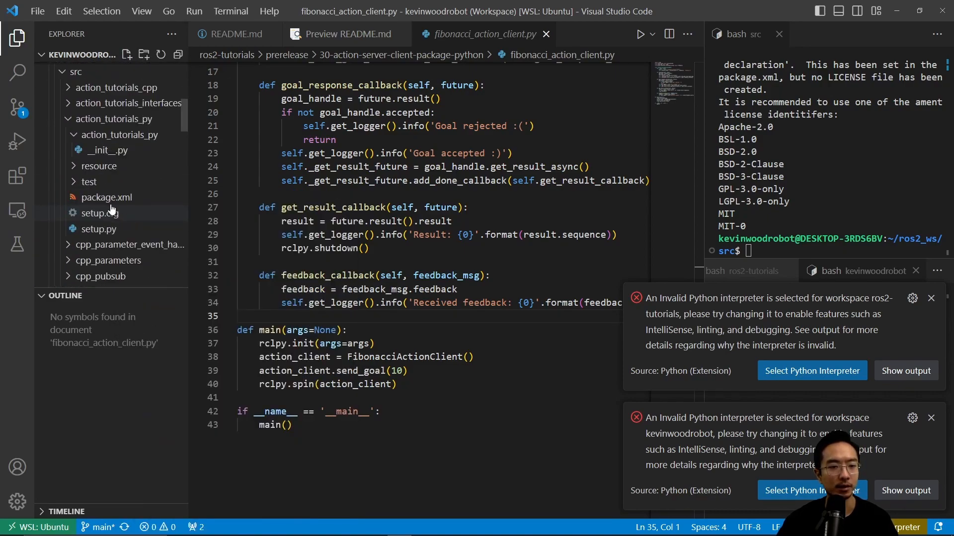
# Paste both files into the inner action_tutorials_py folder, dismiss the interpreter warnings and close the client file.
pyautogui.click(109, 138)
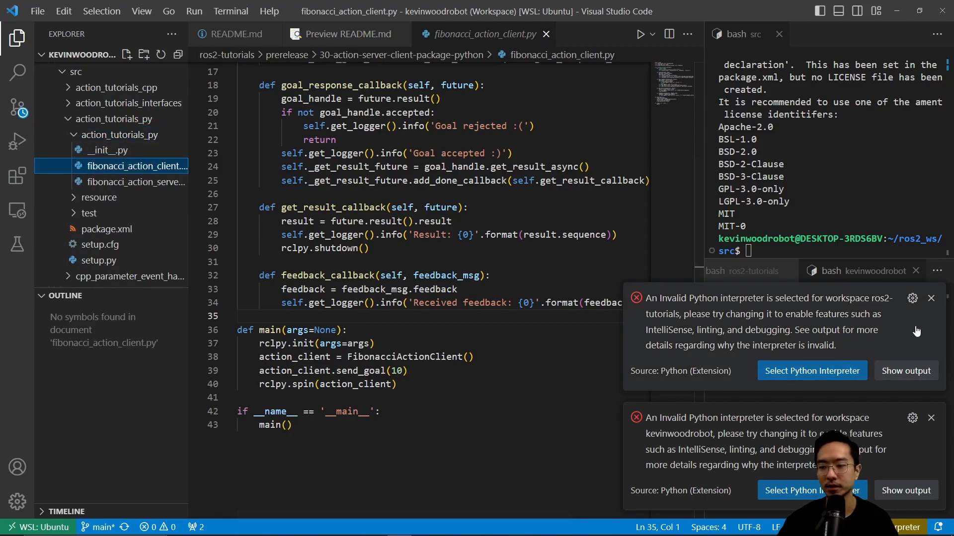
pyautogui.click(930, 299)
pyautogui.click(931, 418)
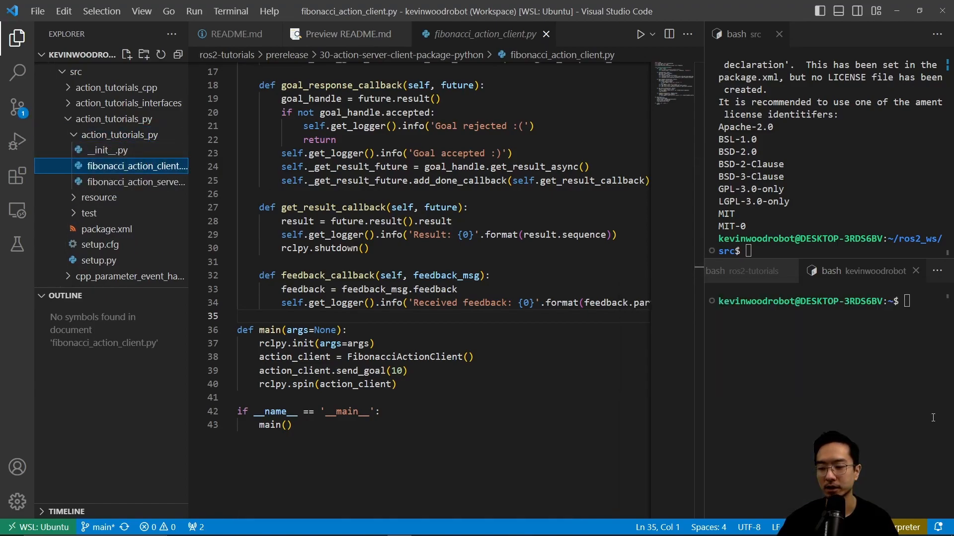
pyautogui.click(472, 314)
pyautogui.scroll(5, 470, 299)
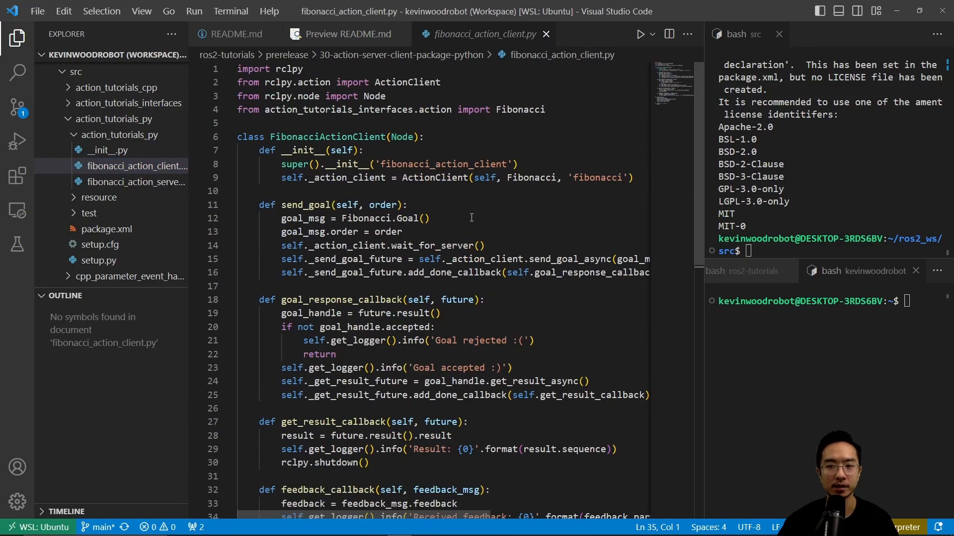
pyautogui.click(546, 34)
pyautogui.click(139, 167)
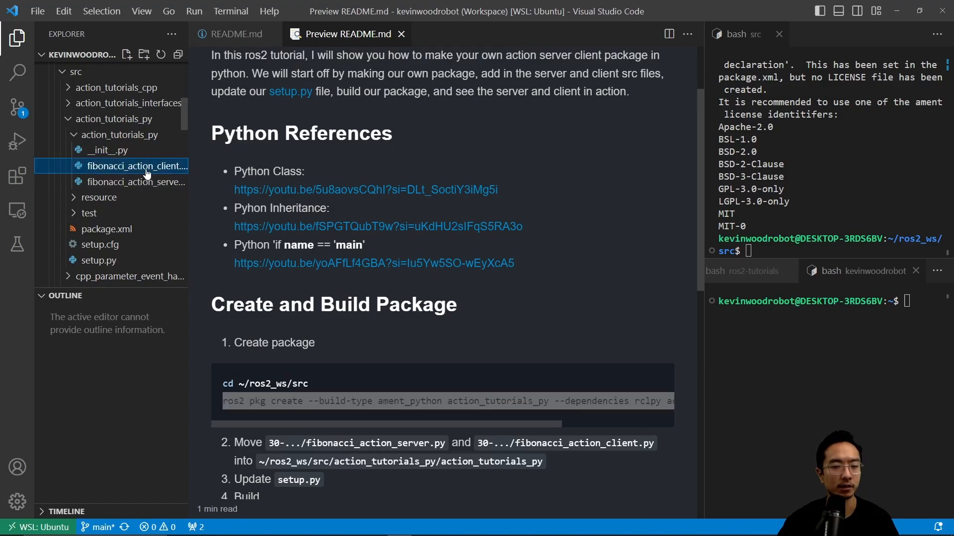
pyautogui.scroll(6, 417, 229)
pyautogui.click(445, 222)
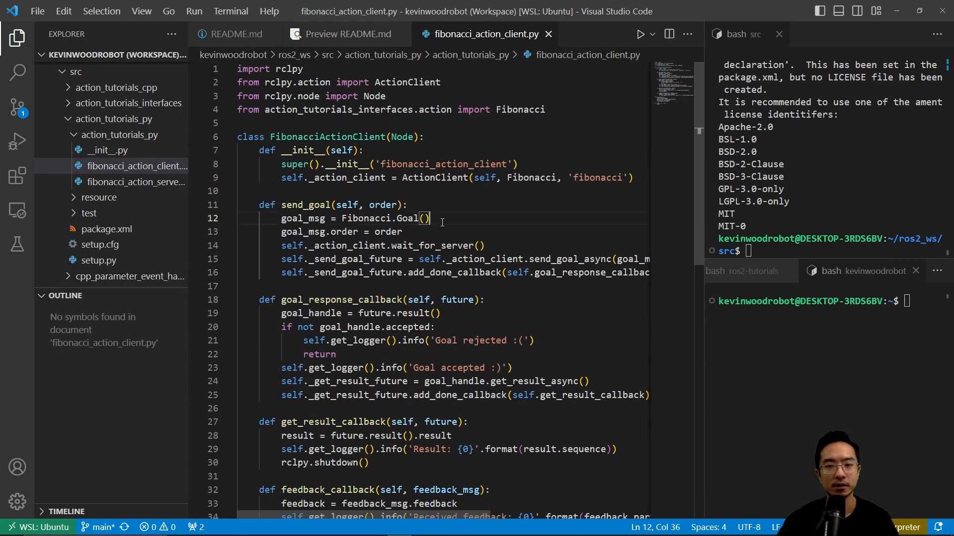
pyautogui.hotkey('alt', 'z')
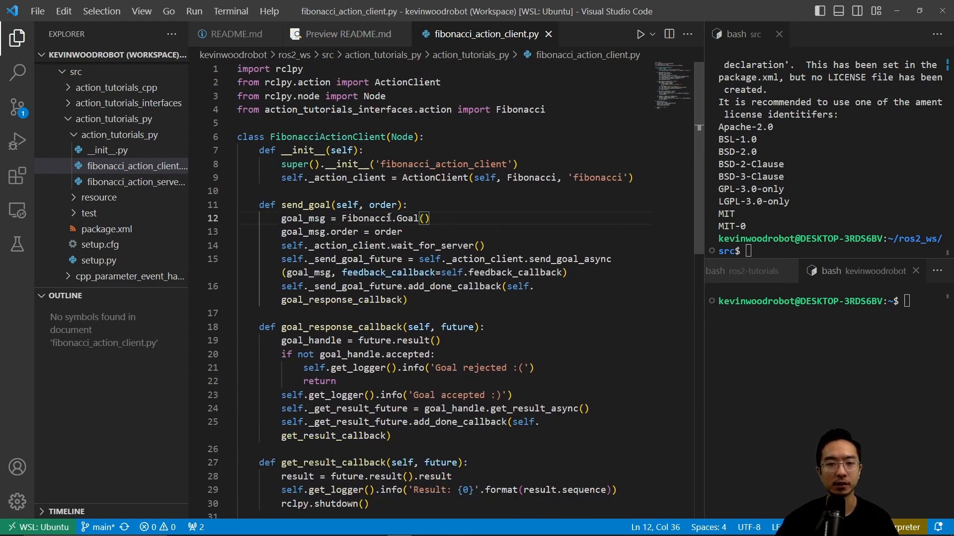
pyautogui.moveTo(547, 109); pyautogui.dragTo(221, 72)
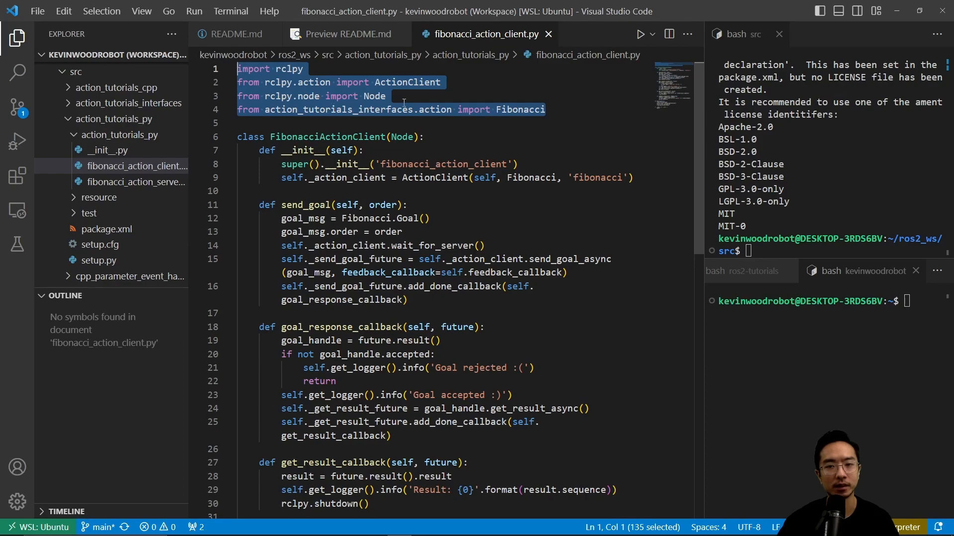
pyautogui.click(393, 98)
pyautogui.click(441, 82)
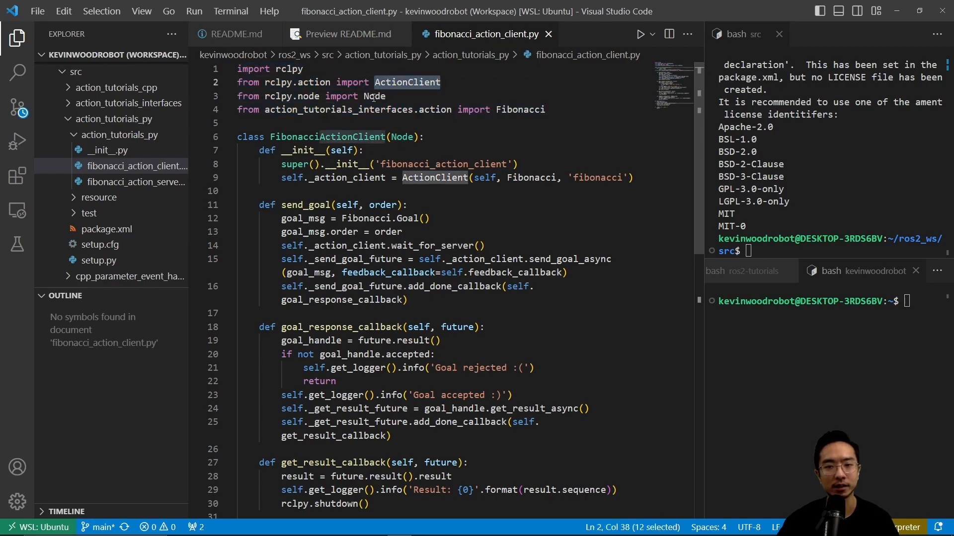
pyautogui.doubleClick(374, 96)
pyautogui.click(387, 110)
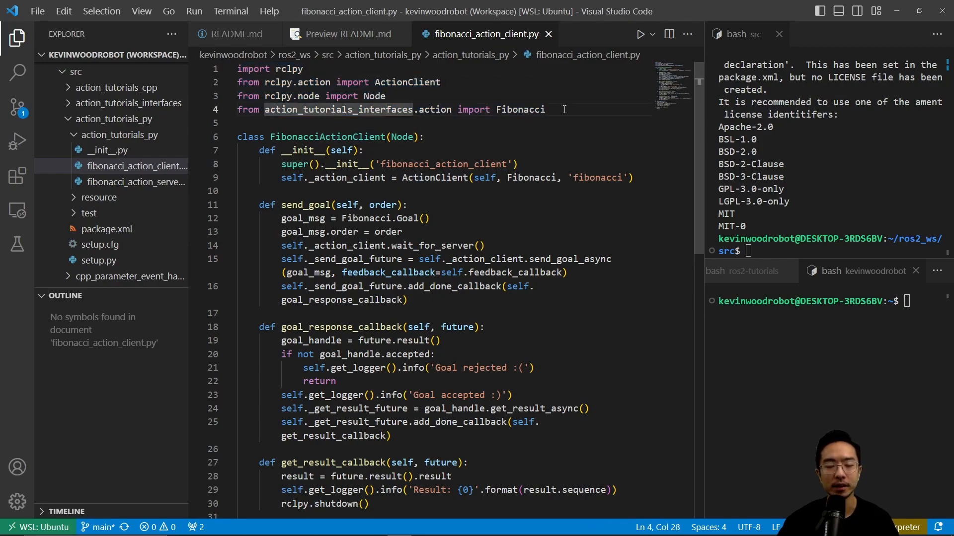
pyautogui.moveTo(564, 109); pyautogui.dragTo(501, 110)
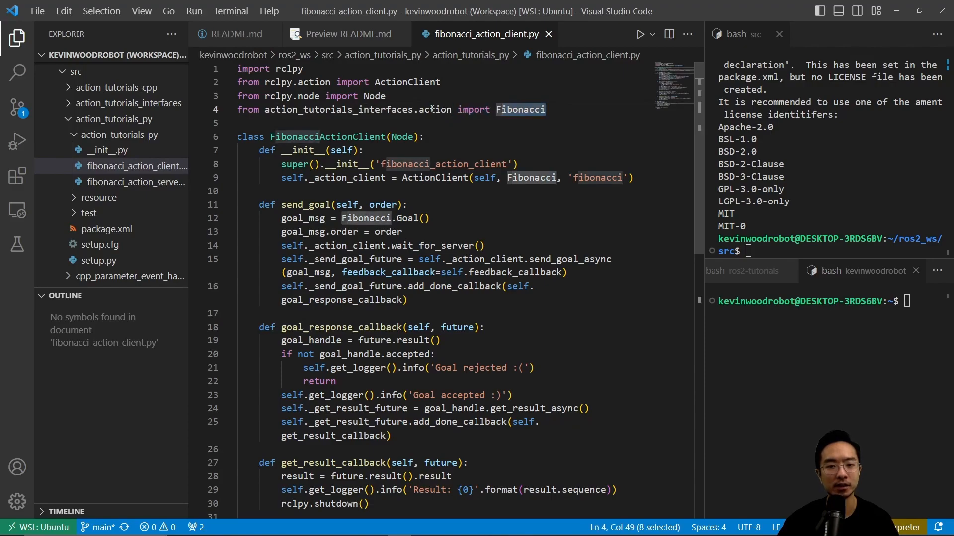
pyautogui.doubleClick(432, 109)
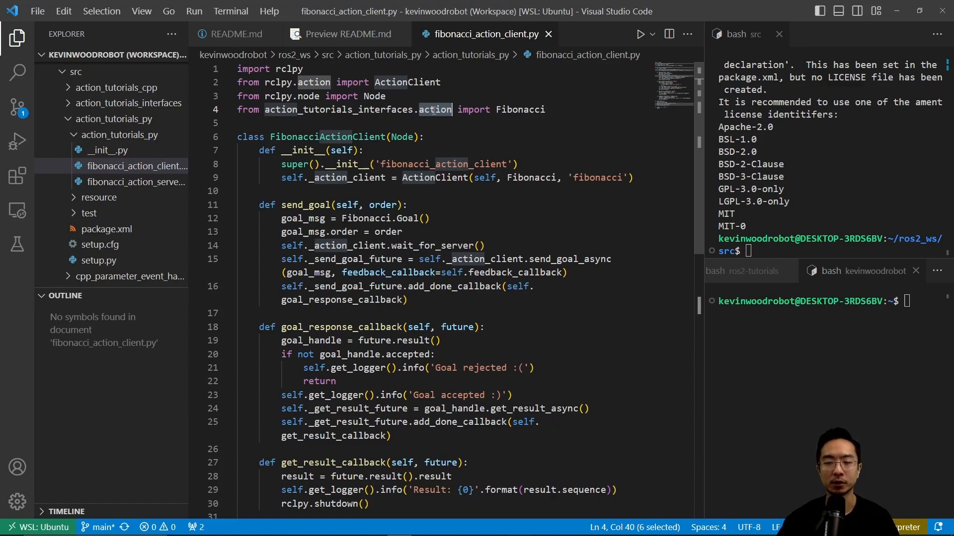
pyautogui.click(442, 154)
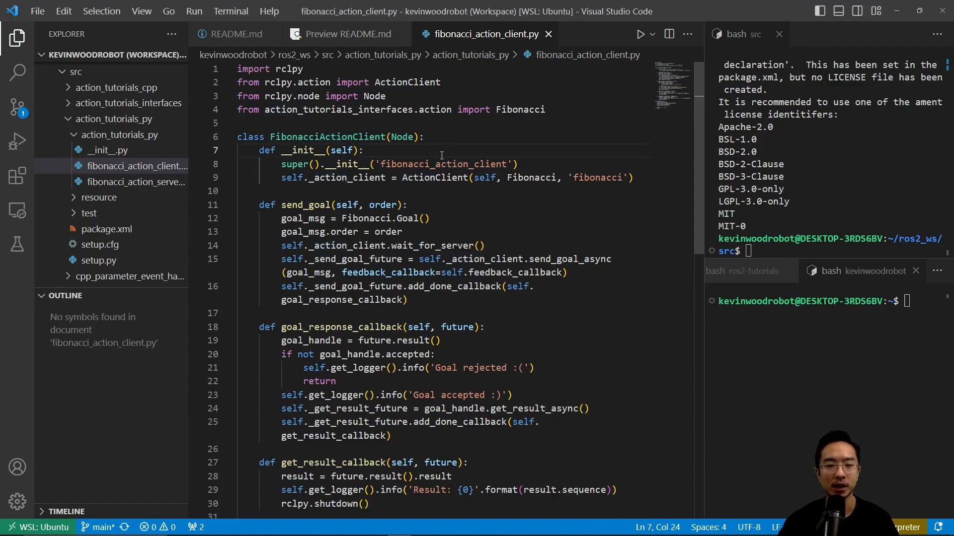
pyautogui.doubleClick(381, 137)
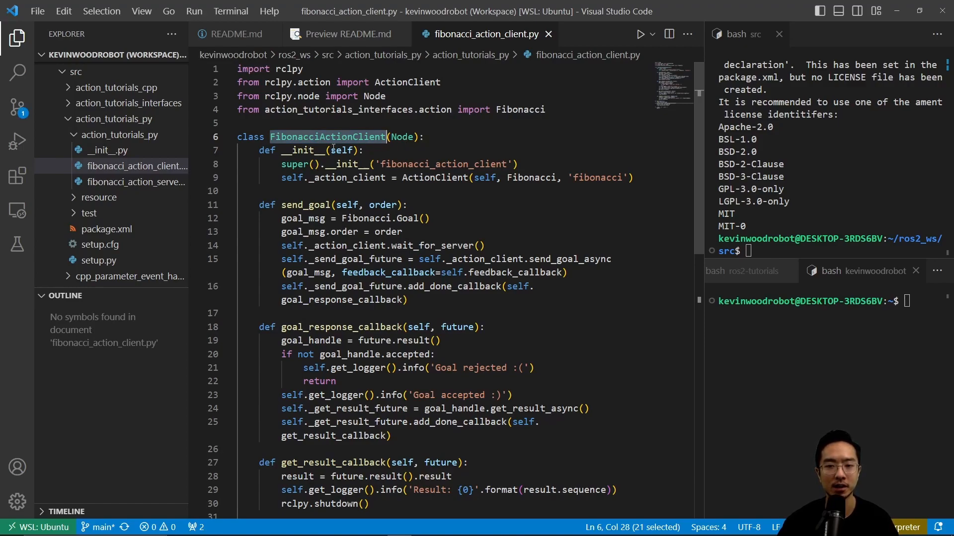
pyautogui.click(447, 177)
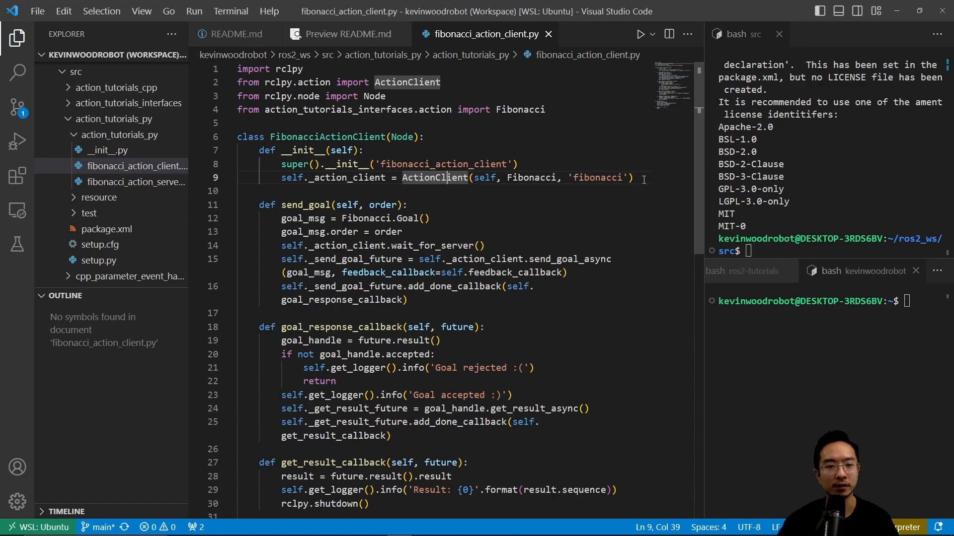
pyautogui.moveTo(642, 179); pyautogui.dragTo(239, 165)
pyautogui.click(497, 198)
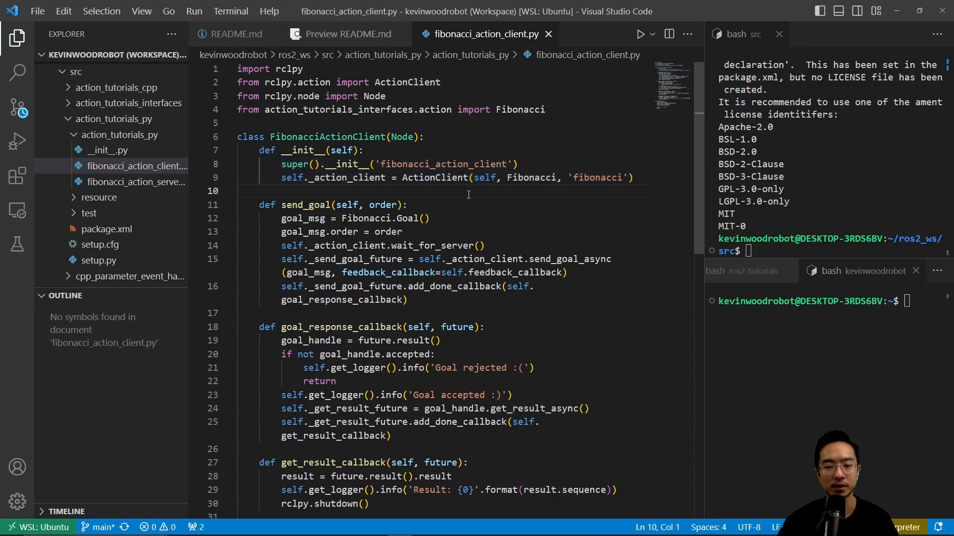
pyautogui.doubleClick(453, 177)
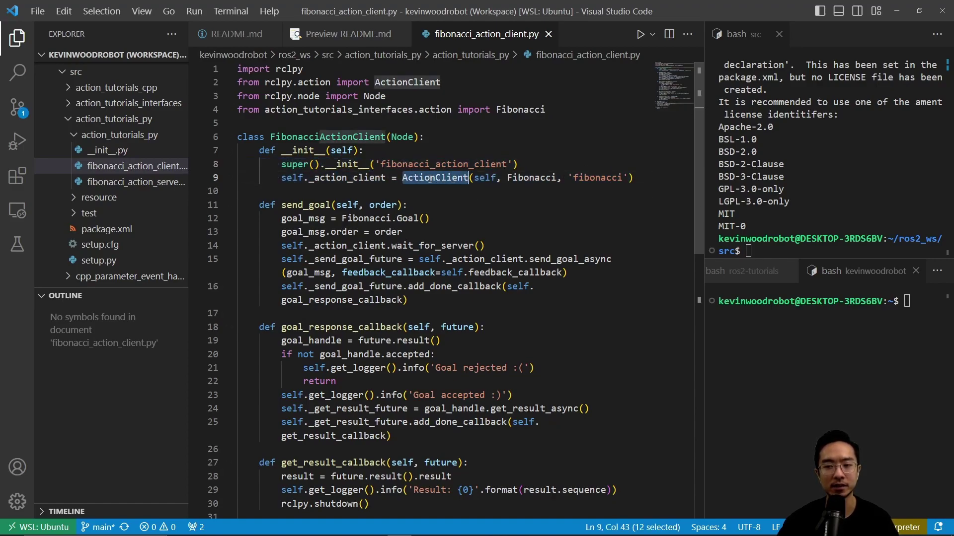
pyautogui.doubleClick(337, 177)
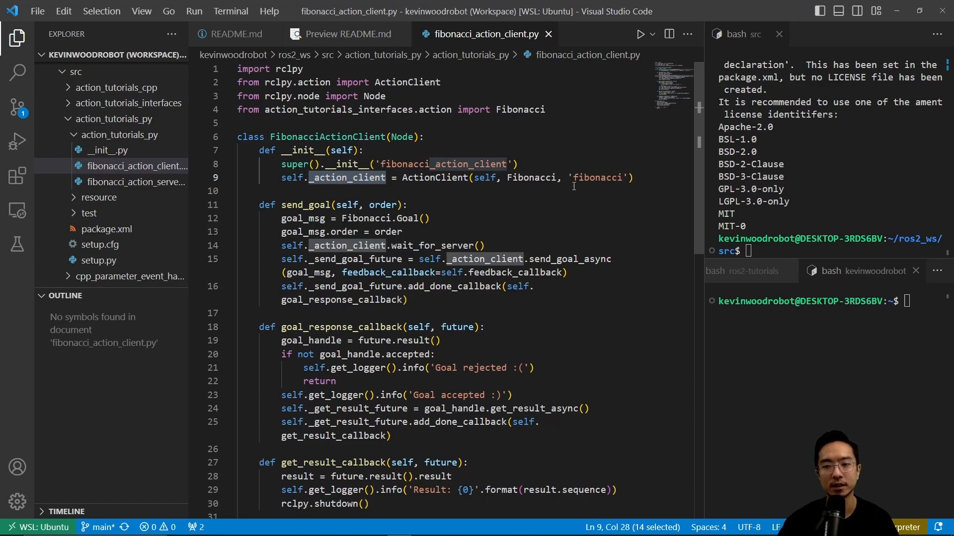
pyautogui.moveTo(573, 177); pyautogui.dragTo(623, 178)
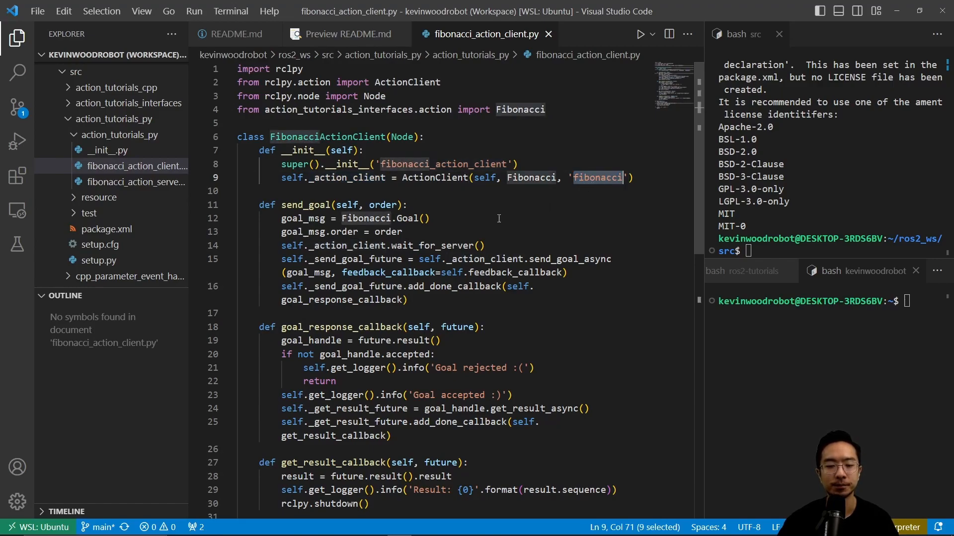
pyautogui.scroll(-2, 499, 219)
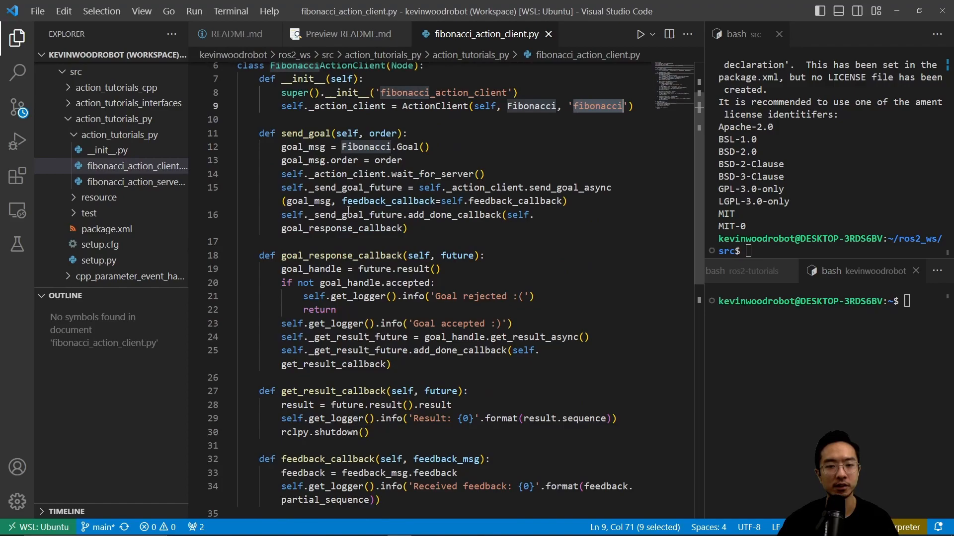
pyautogui.scroll(-1, 345, 244)
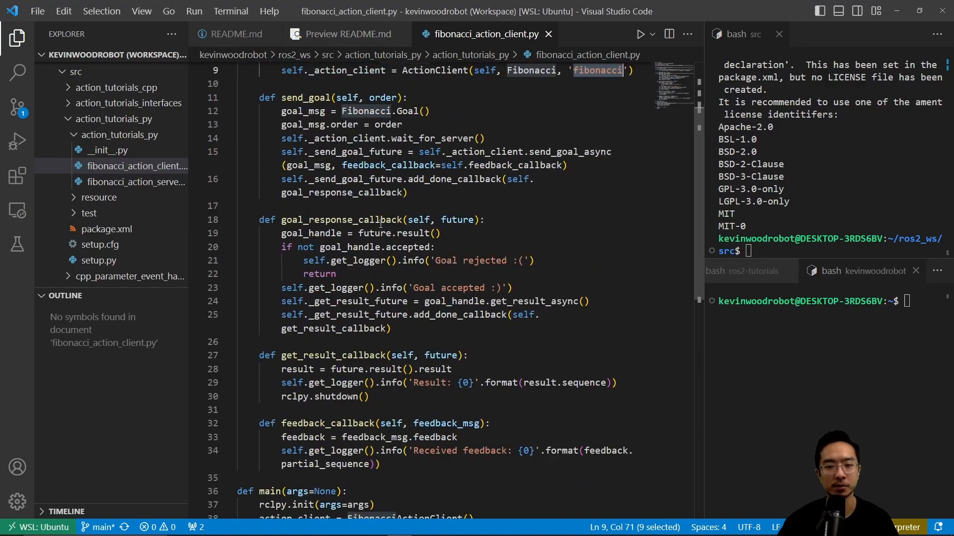
pyautogui.scroll(-1, 306, 328)
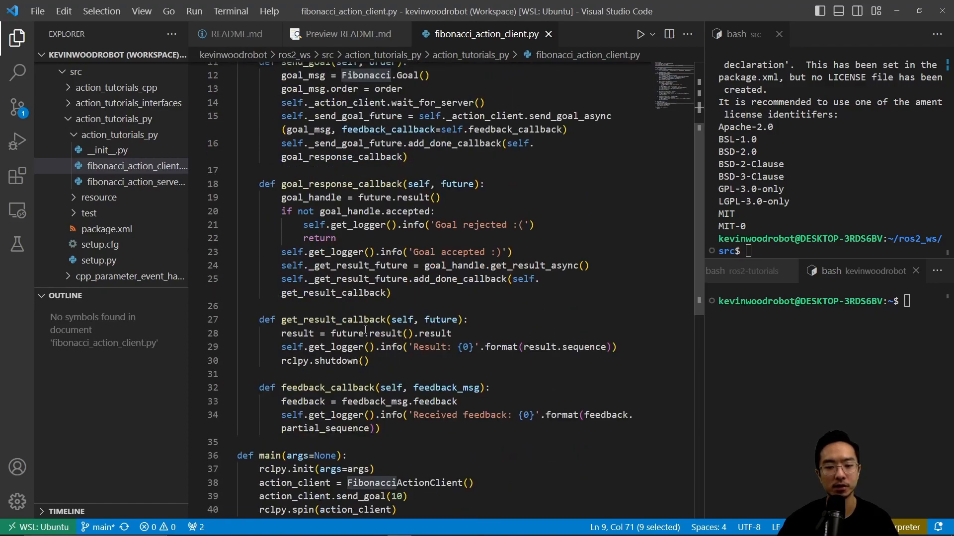
pyautogui.scroll(-1, 407, 439)
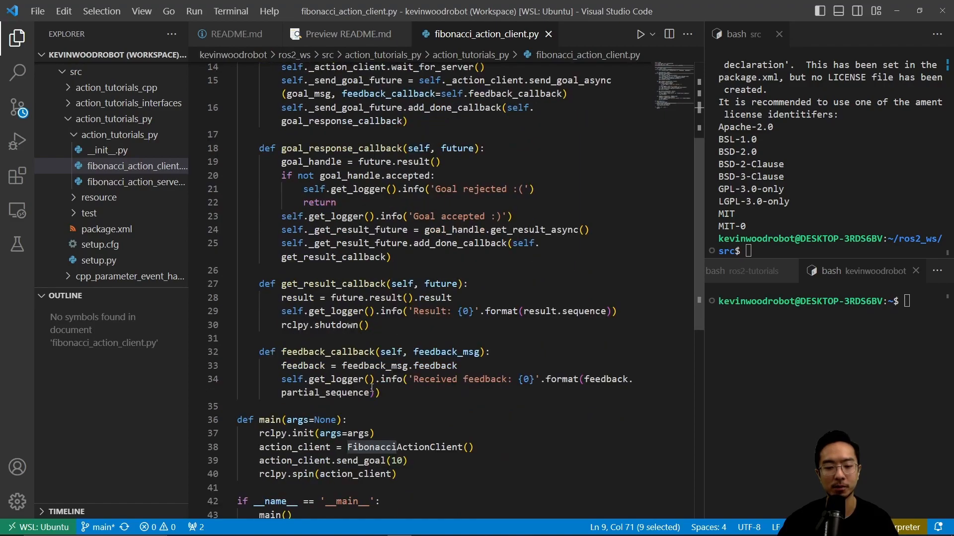
pyautogui.scroll(-1, 408, 439)
pyautogui.moveTo(412, 443); pyautogui.dragTo(245, 403)
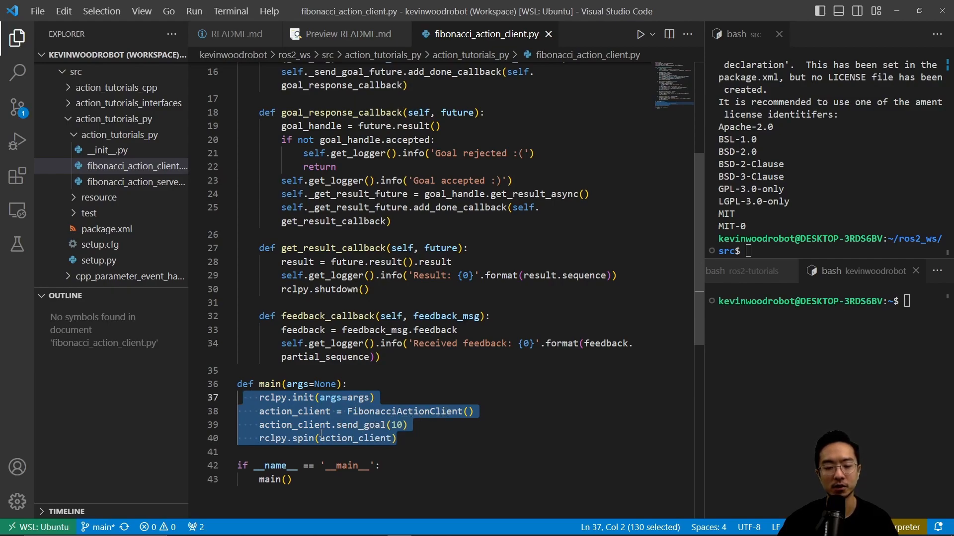
pyautogui.scroll(5, 387, 406)
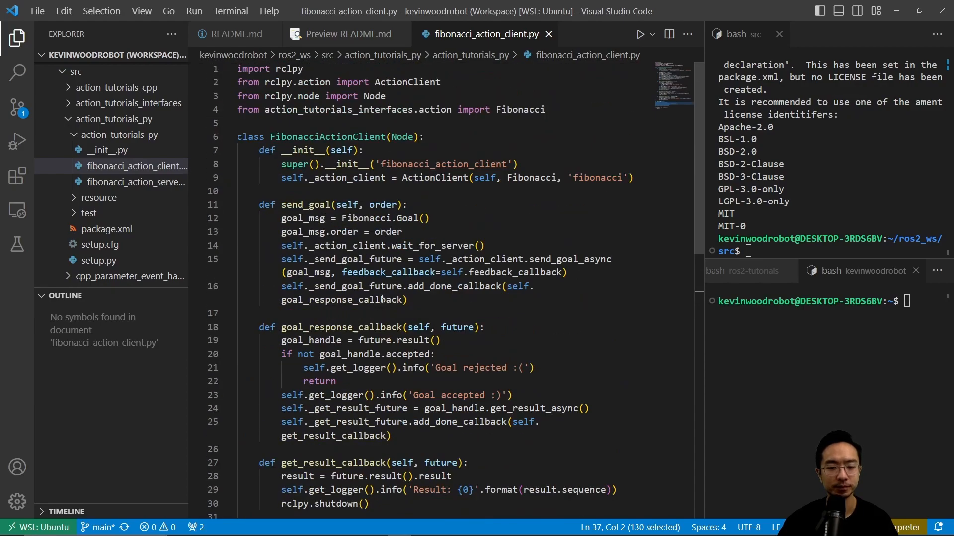
pyautogui.doubleClick(310, 208)
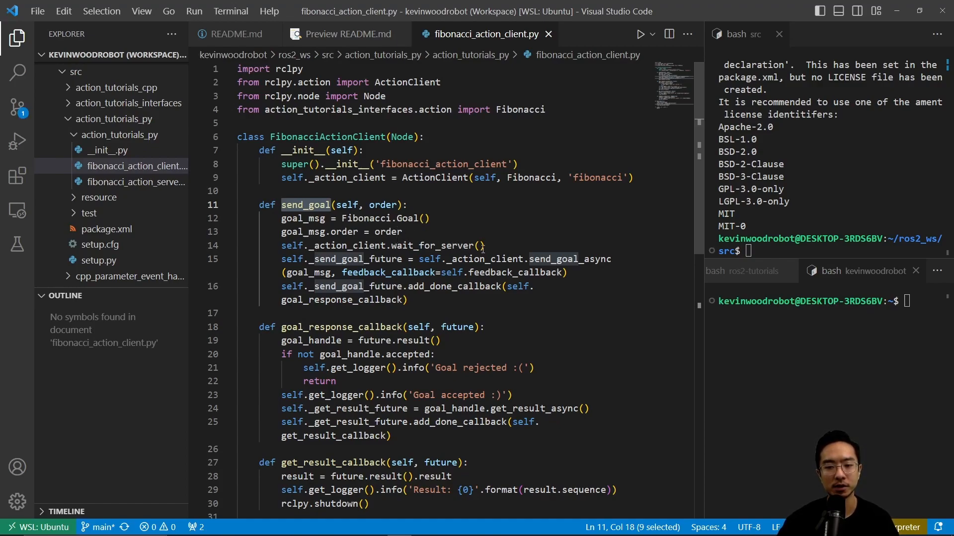
pyautogui.moveTo(484, 246); pyautogui.dragTo(364, 246)
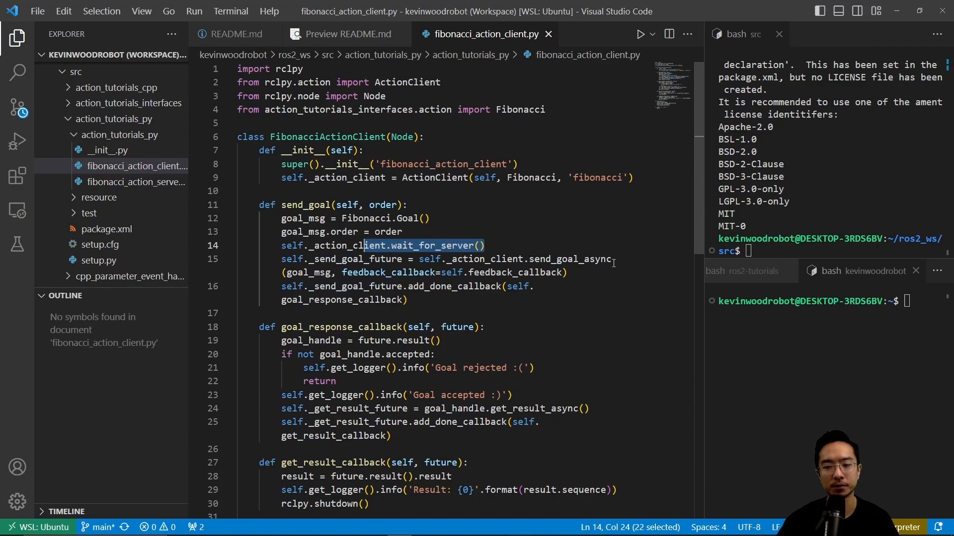
pyautogui.moveTo(613, 259); pyautogui.dragTo(423, 259)
pyautogui.click(375, 259)
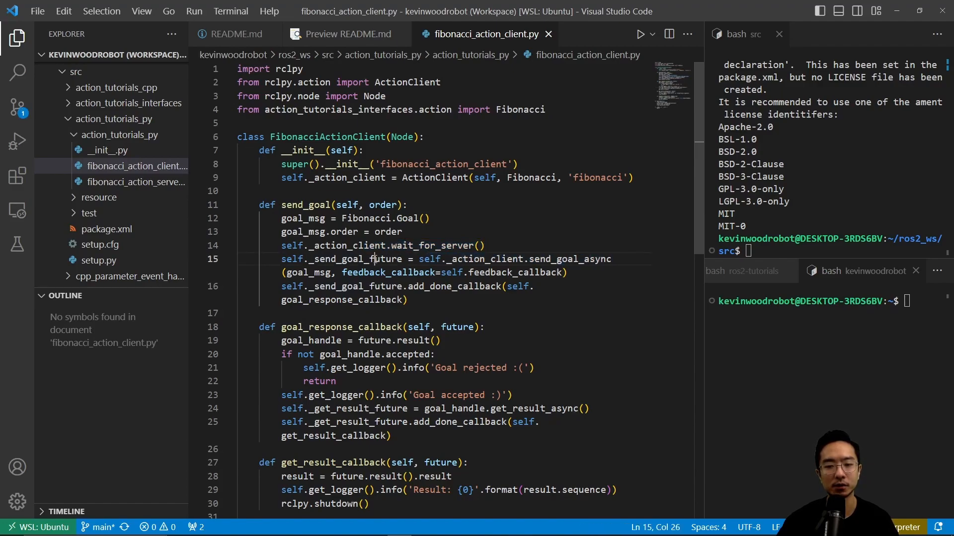
pyautogui.tripleClick(374, 259)
pyautogui.click(370, 262)
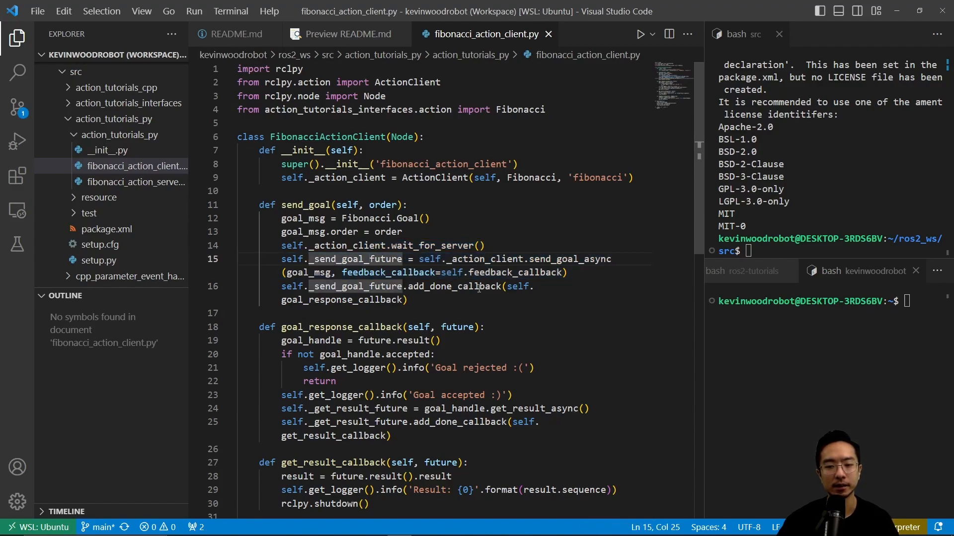
pyautogui.doubleClick(514, 273)
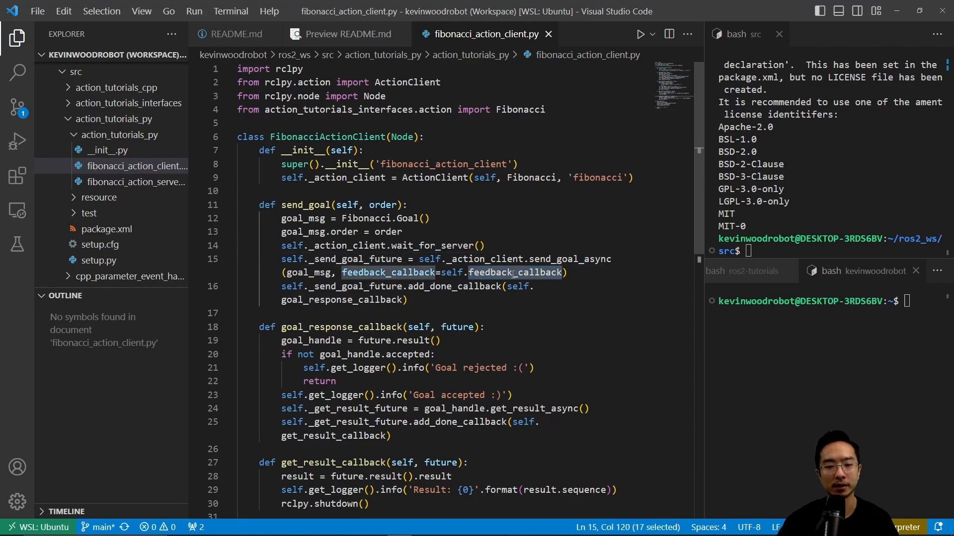
pyautogui.click(458, 286)
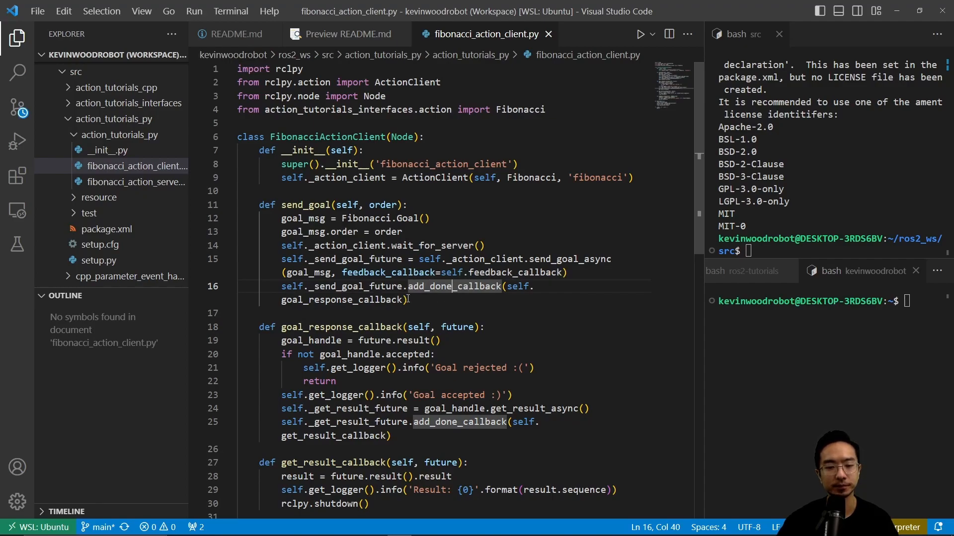
pyautogui.moveTo(299, 259); pyautogui.dragTo(569, 273)
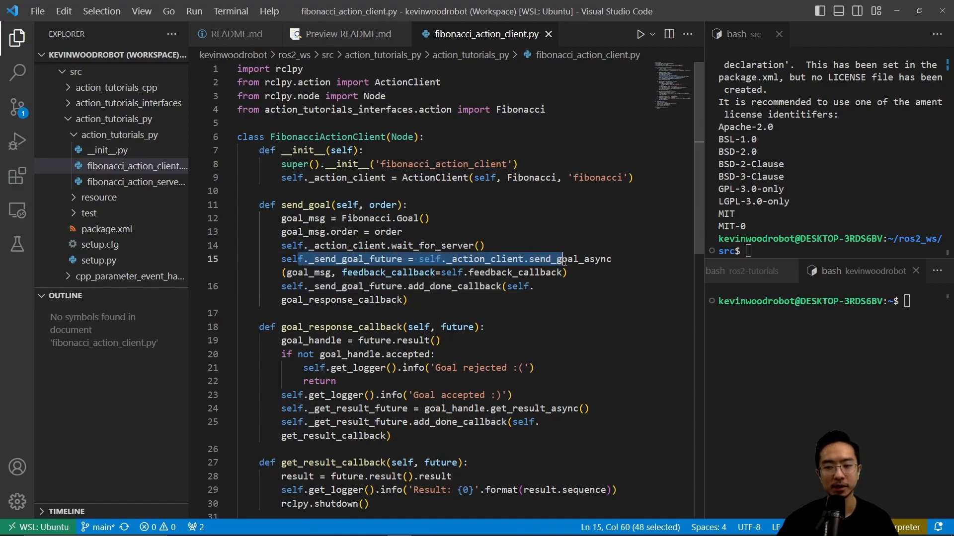
pyautogui.click(569, 273)
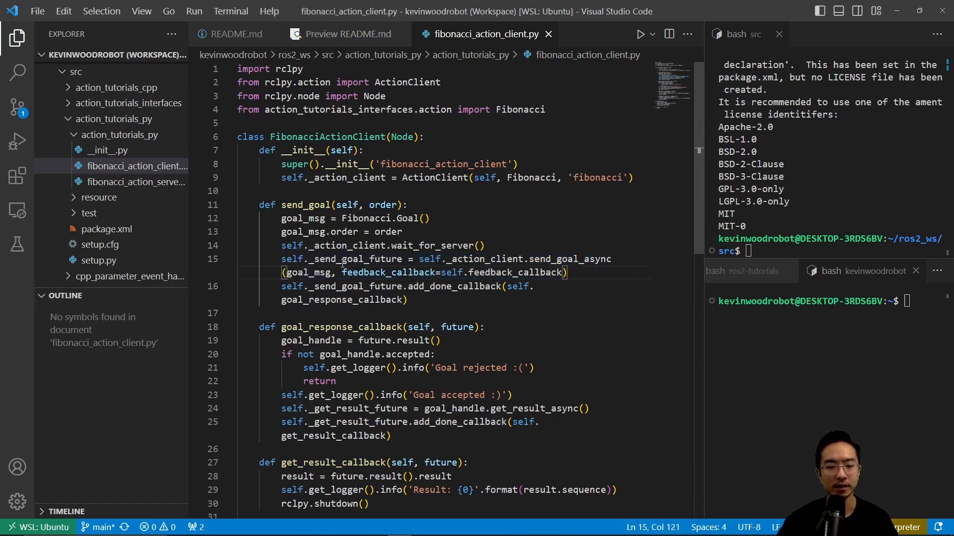
pyautogui.doubleClick(371, 261)
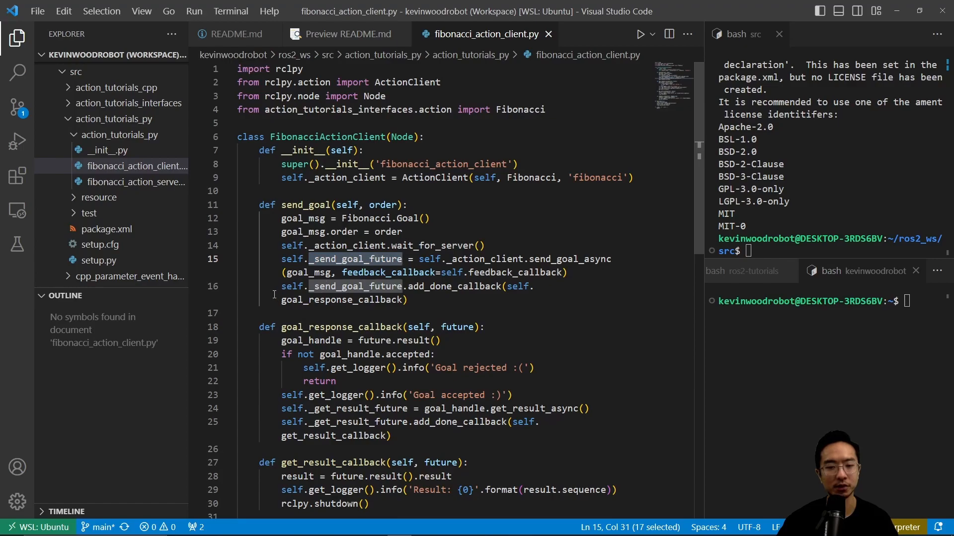
pyautogui.doubleClick(343, 300)
pyautogui.click(282, 300)
pyautogui.doubleClick(356, 286)
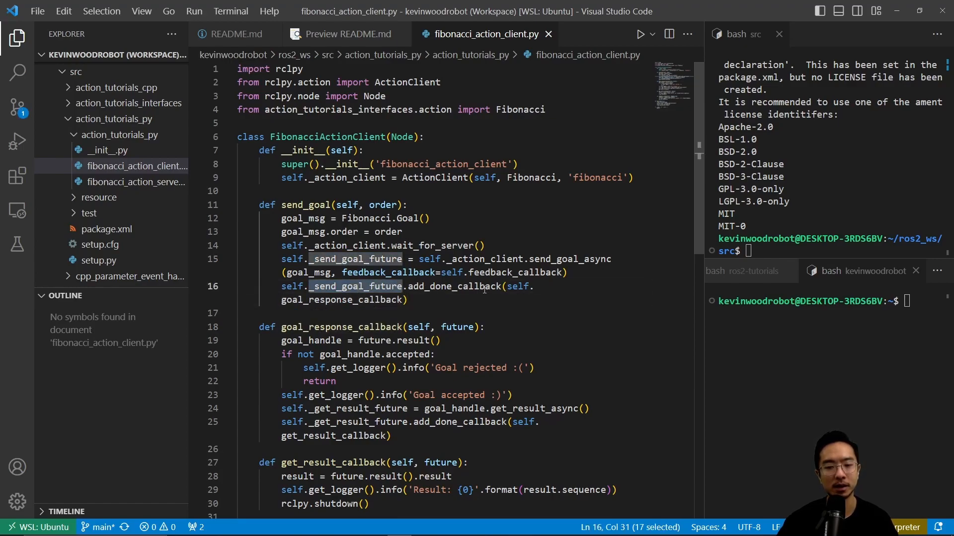
pyautogui.doubleClick(328, 299)
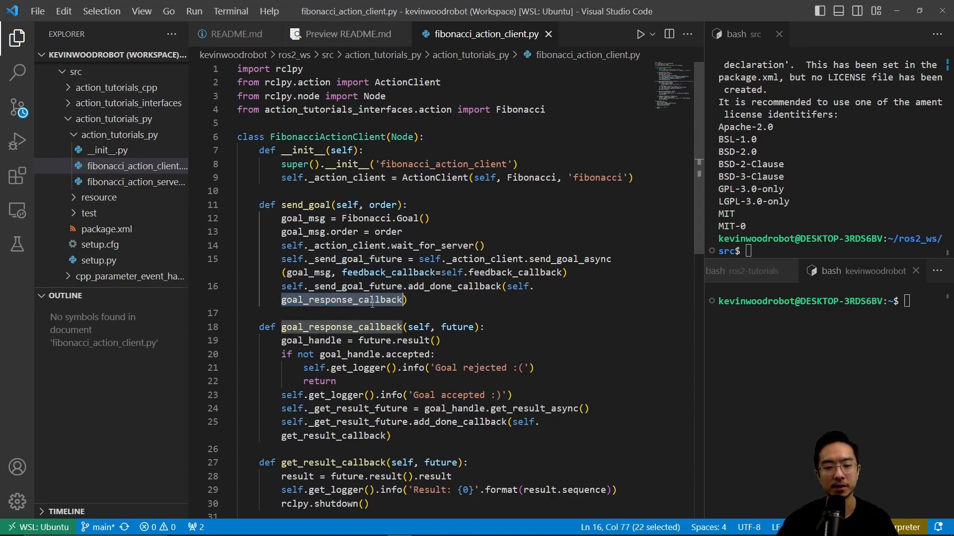
pyautogui.scroll(-1, 372, 303)
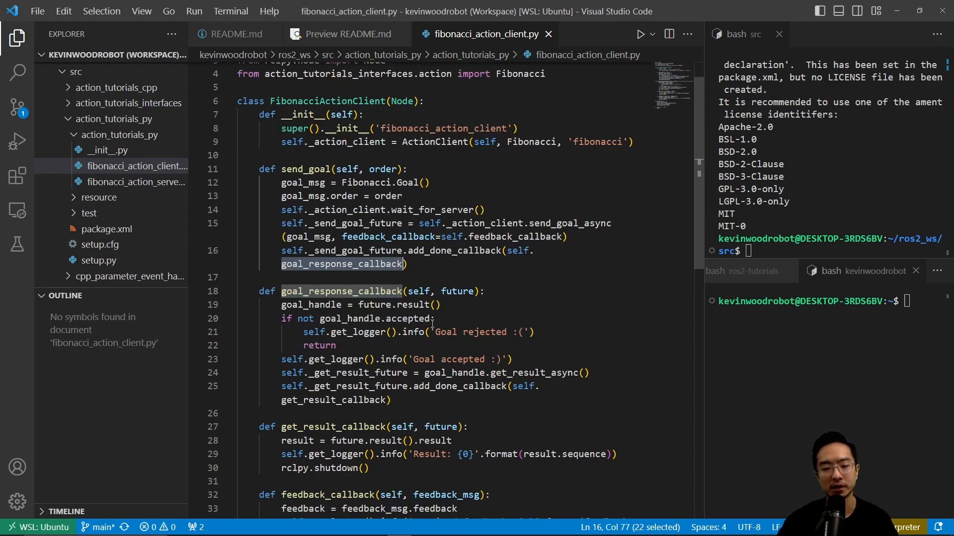
pyautogui.moveTo(436, 331); pyautogui.dragTo(526, 332)
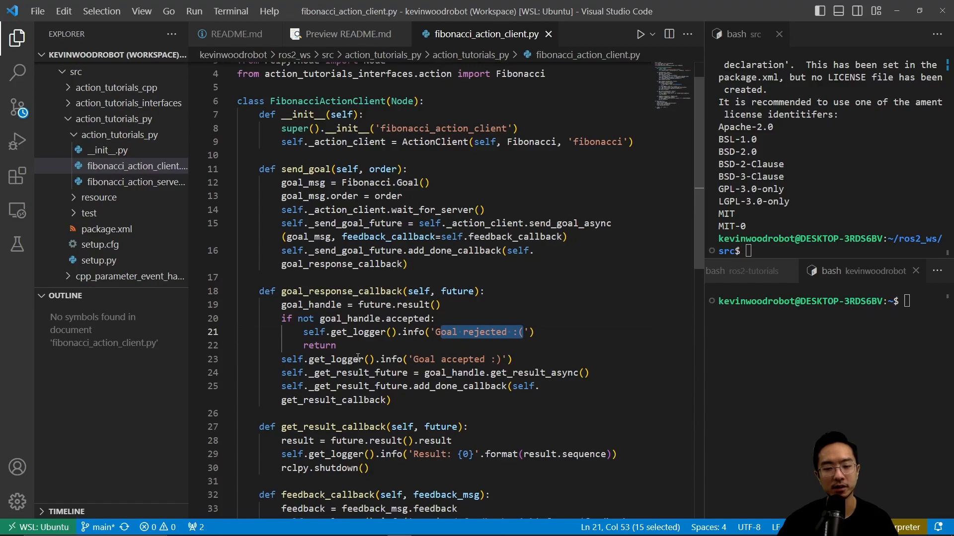
pyautogui.moveTo(358, 360); pyautogui.dragTo(514, 359)
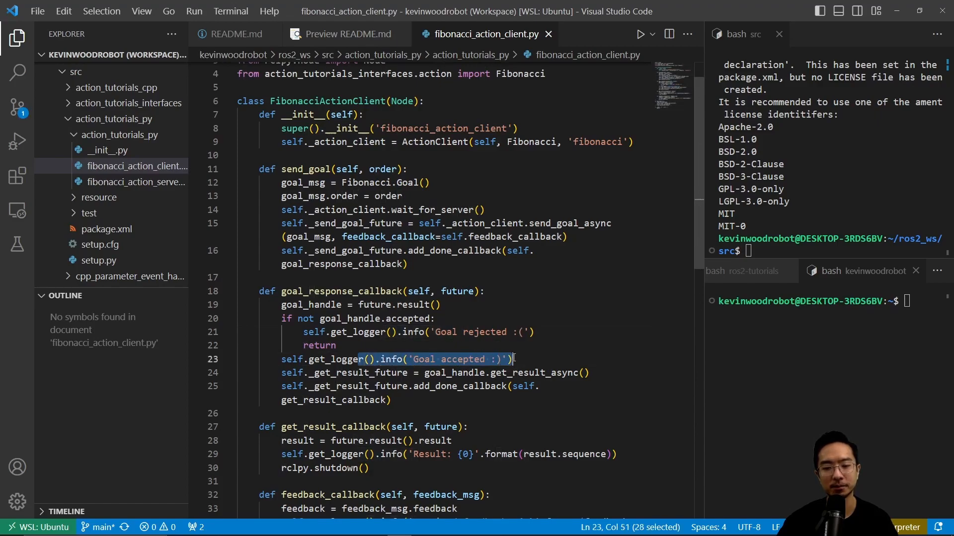
pyautogui.scroll(-1, 551, 357)
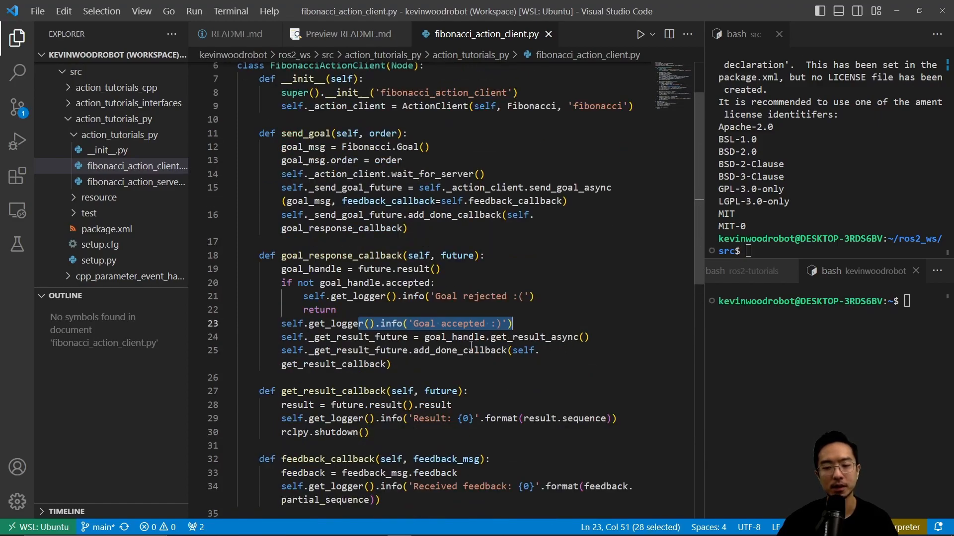
pyautogui.moveTo(408, 337)
pyautogui.mouseDown()
pyautogui.moveTo(300, 337)
pyautogui.moveTo(461, 364)
pyautogui.mouseUp()
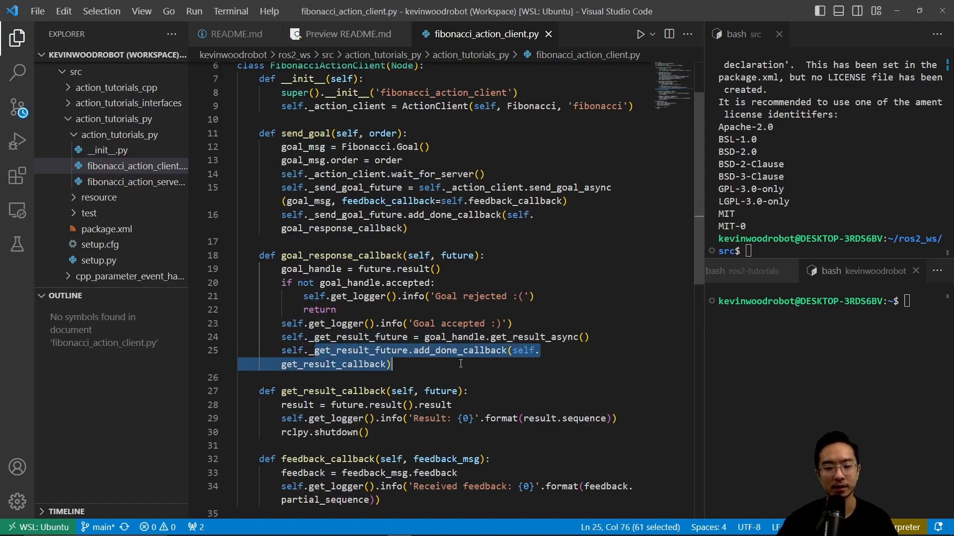
pyautogui.scroll(-1, 460, 363)
pyautogui.scroll(-1, 458, 365)
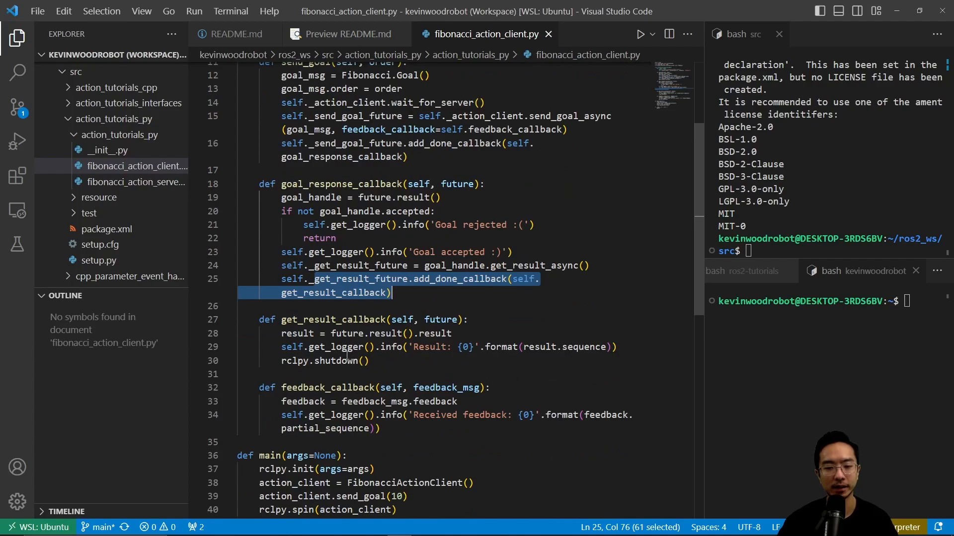
pyautogui.scroll(-1, 346, 356)
pyautogui.click(323, 297)
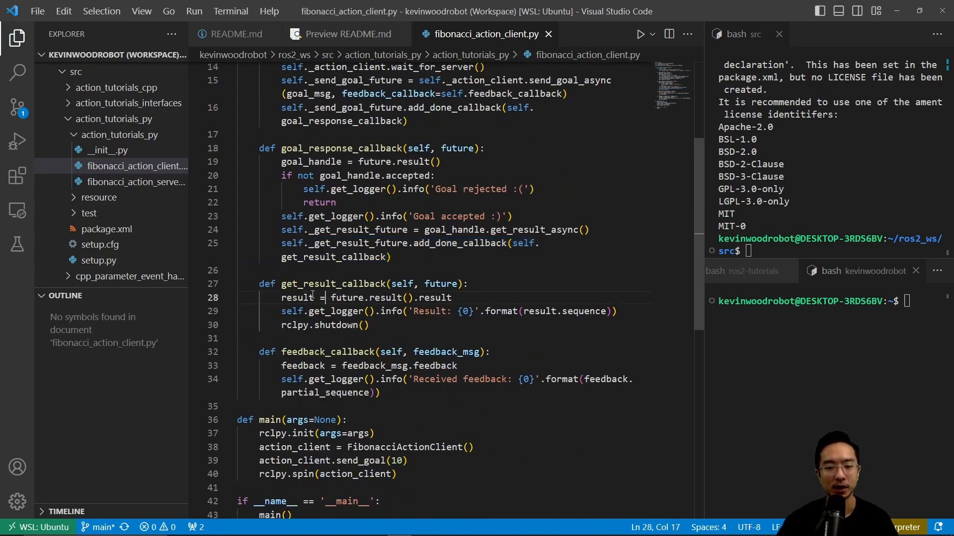
pyautogui.moveTo(313, 298); pyautogui.dragTo(461, 298)
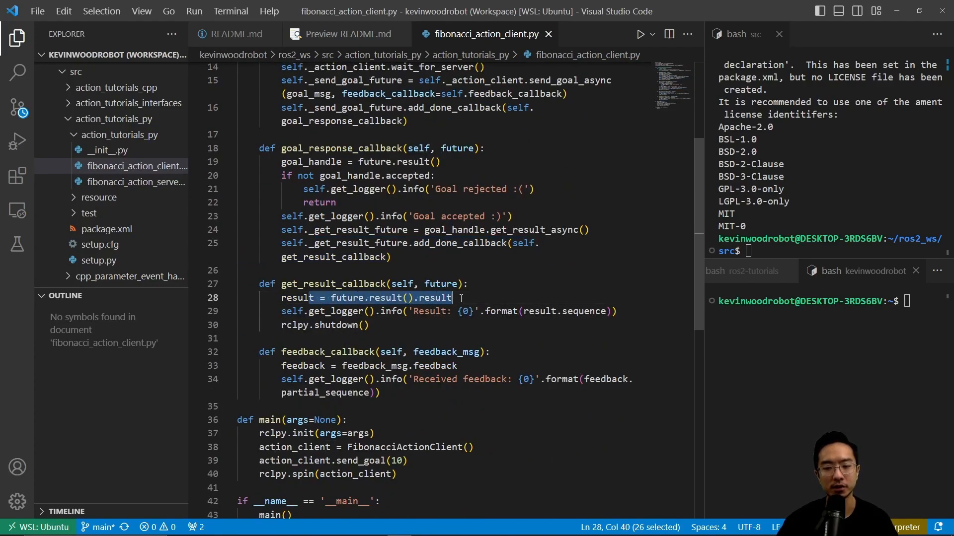
pyautogui.click(519, 302)
pyautogui.moveTo(479, 325); pyautogui.dragTo(293, 312)
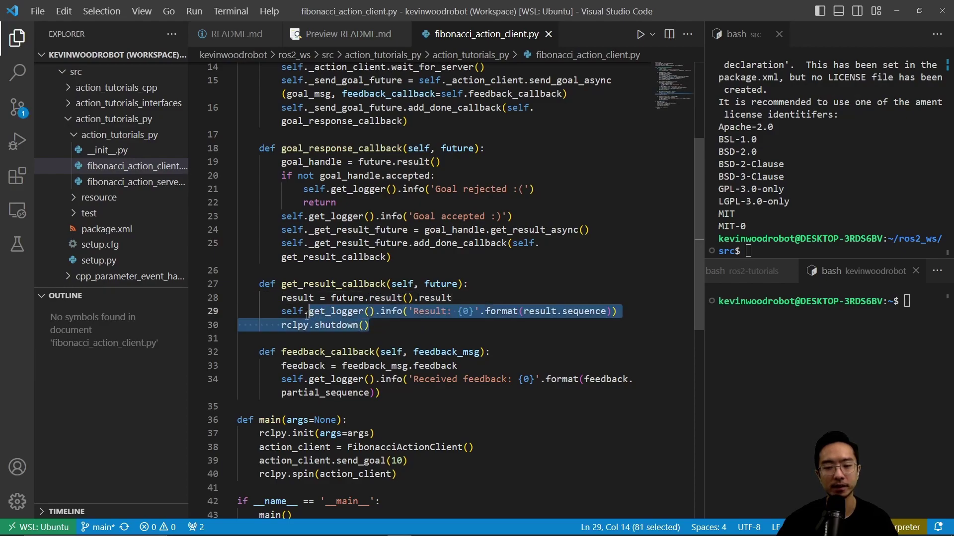
pyautogui.click(390, 323)
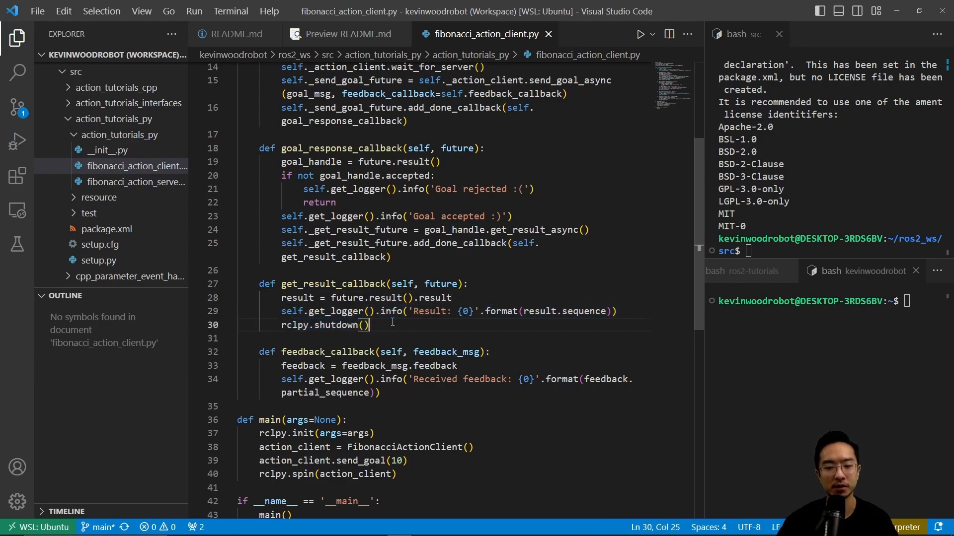
pyautogui.scroll(-1, 415, 317)
pyautogui.moveTo(296, 317); pyautogui.dragTo(513, 355)
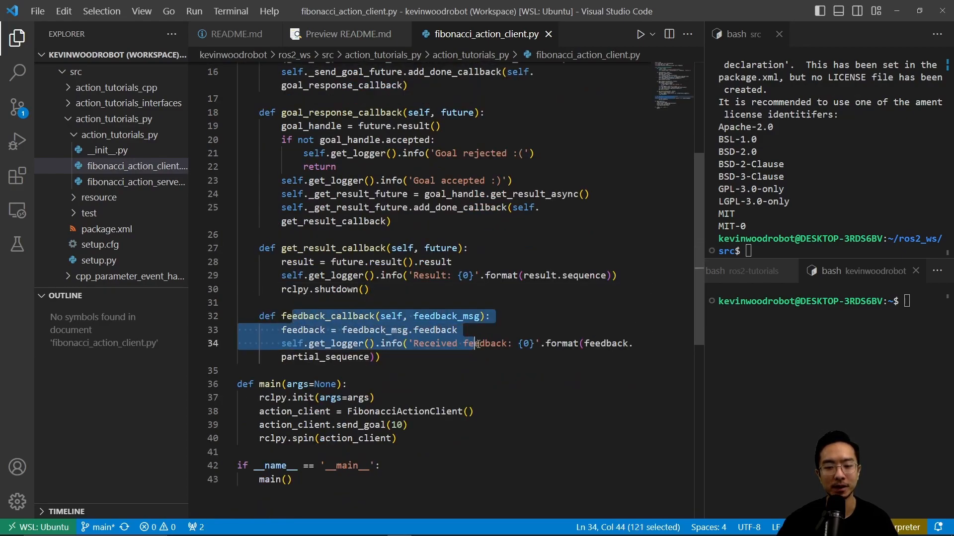
pyautogui.click(505, 354)
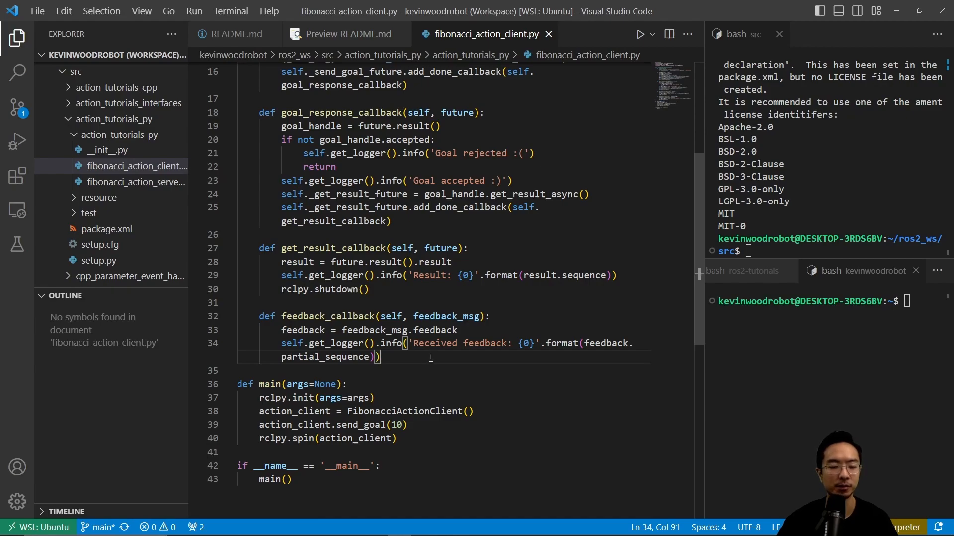
# Show fibonacci_action_server.py with word wrap, highlighting the imports and the server class declaration.
pyautogui.click(133, 183)
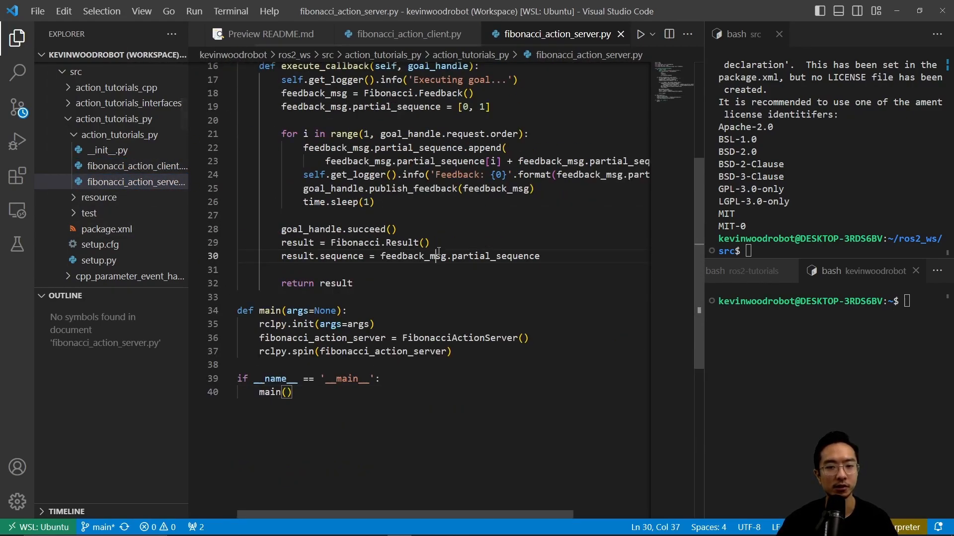
pyautogui.scroll(5, 438, 255)
pyautogui.scroll(-4, 437, 255)
pyautogui.hotkey('alt', 'z')
pyautogui.scroll(4, 439, 251)
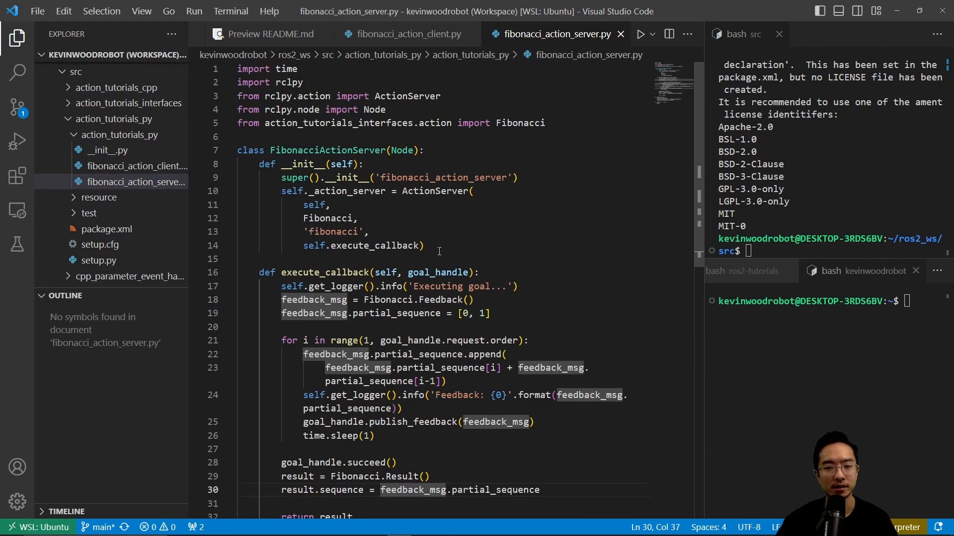
pyautogui.click(355, 219)
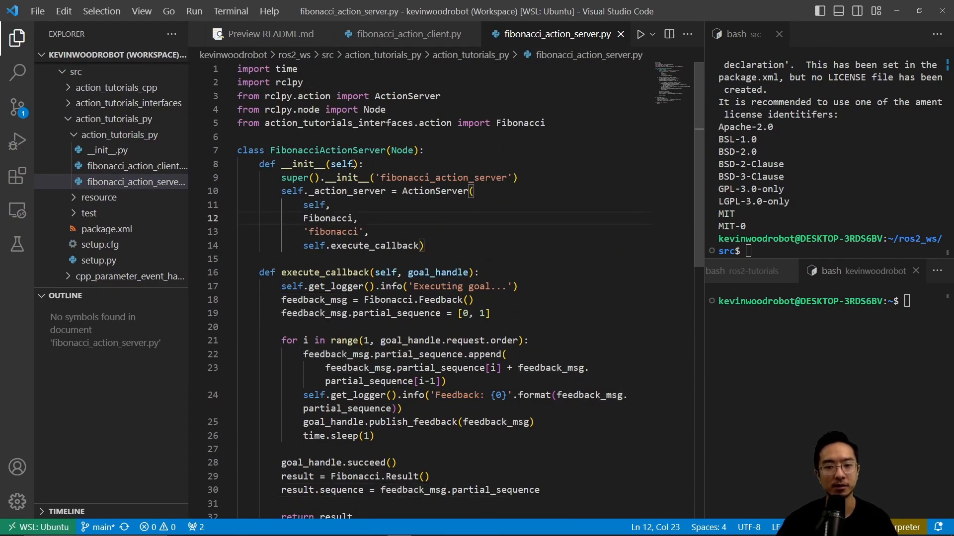
pyautogui.moveTo(324, 150); pyautogui.dragTo(417, 146)
pyautogui.moveTo(546, 124); pyautogui.dragTo(202, 73)
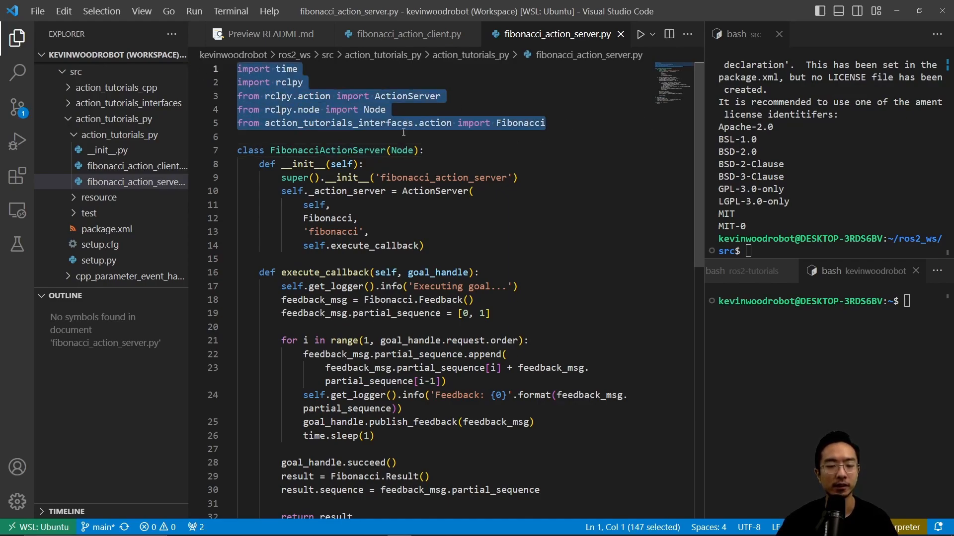
pyautogui.click(451, 159)
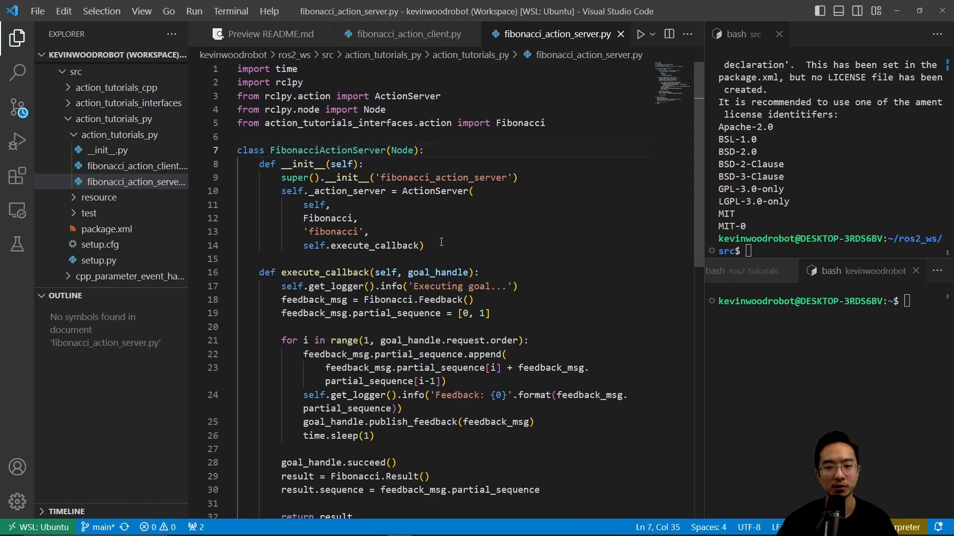
# Highlight the ActionServer constructor arguments, execute_callback, and main's FibonacciActionServer creation and spin.
pyautogui.moveTo(425, 246); pyautogui.dragTo(293, 204)
pyautogui.click(459, 230)
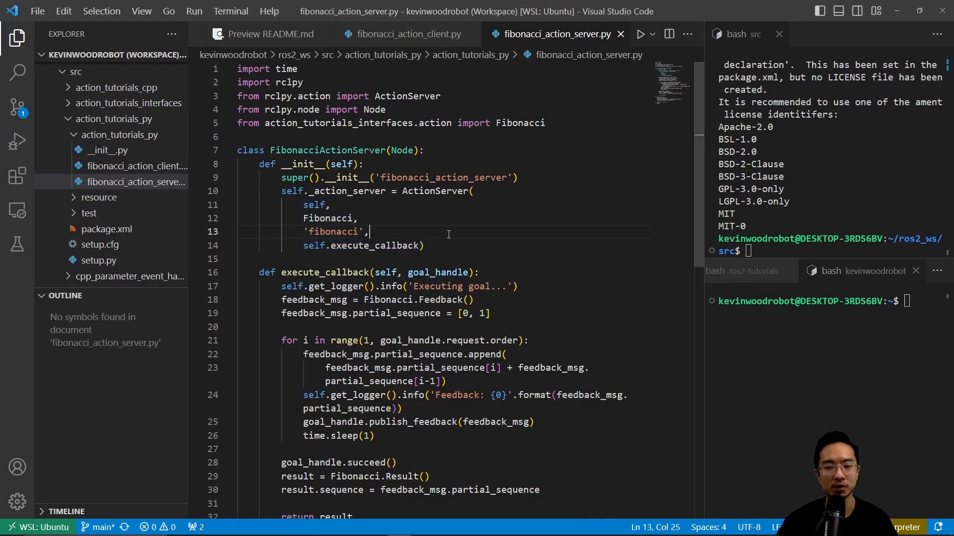
pyautogui.scroll(-2, 461, 228)
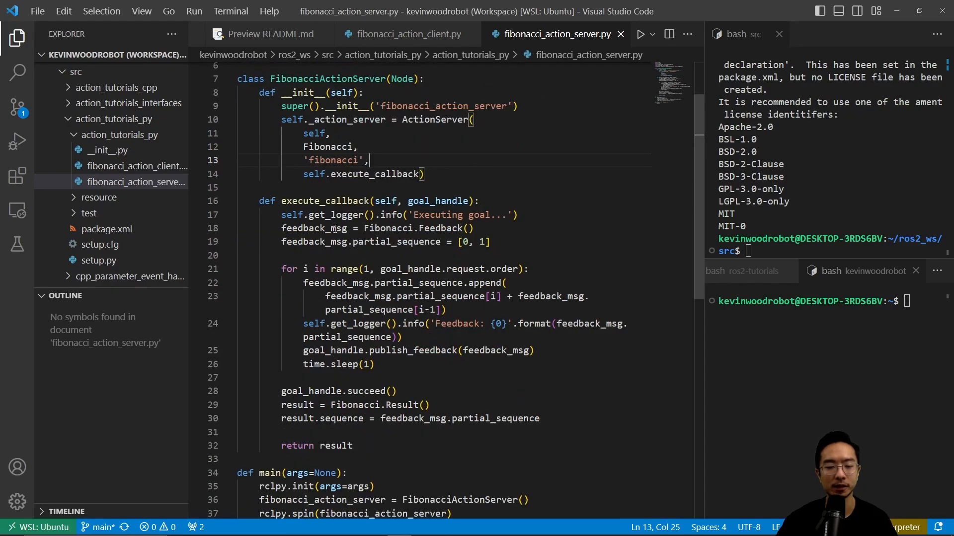
pyautogui.scroll(-1, 335, 229)
pyautogui.click(302, 152)
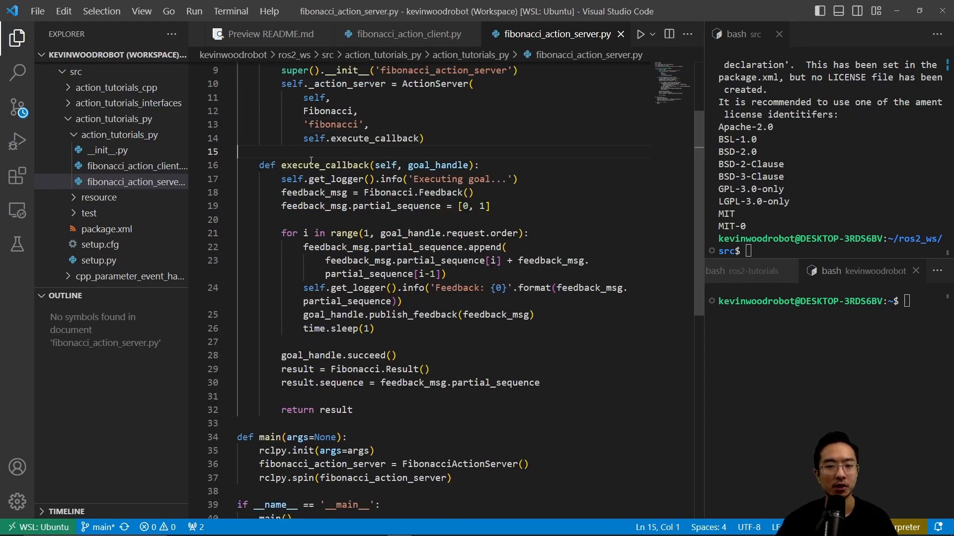
pyautogui.doubleClick(310, 164)
pyautogui.scroll(-4, 311, 165)
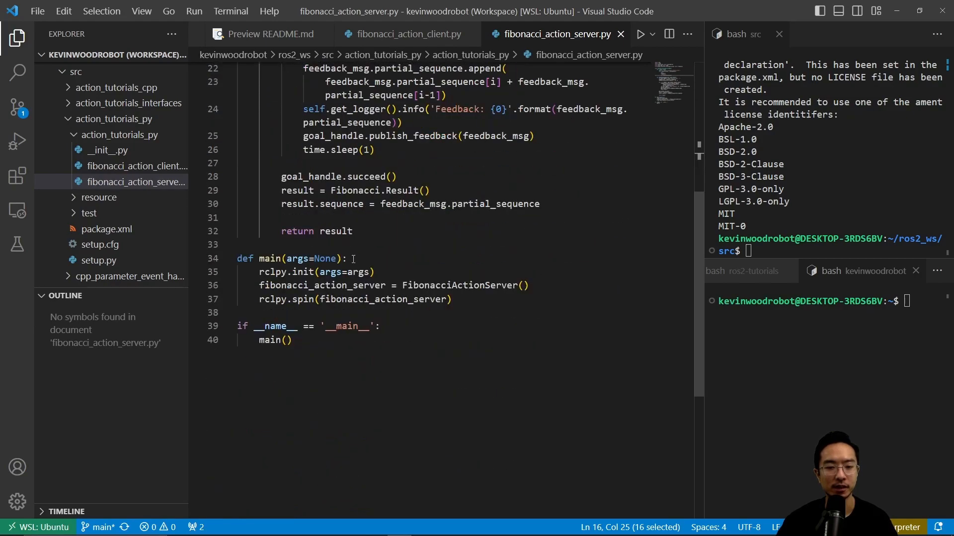
pyautogui.moveTo(453, 299); pyautogui.dragTo(221, 272)
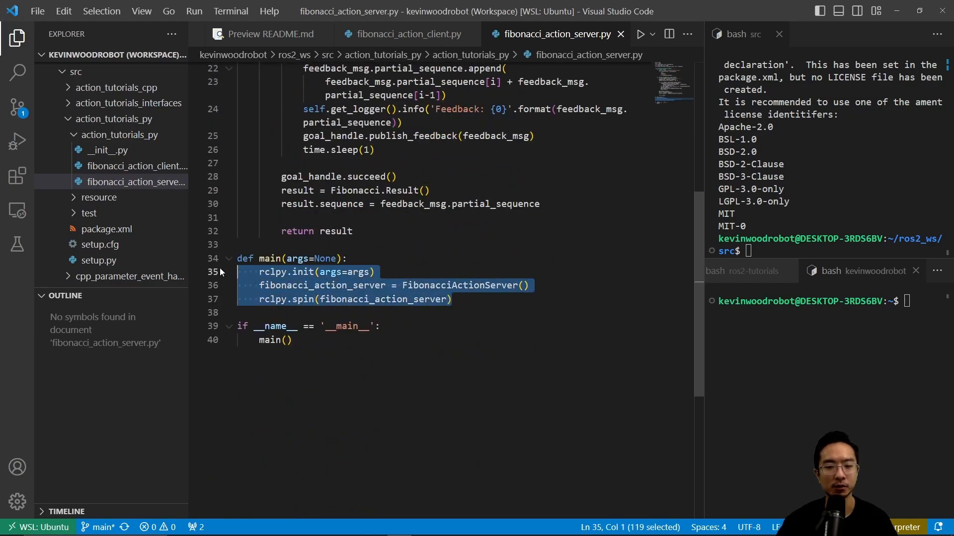
pyautogui.doubleClick(460, 285)
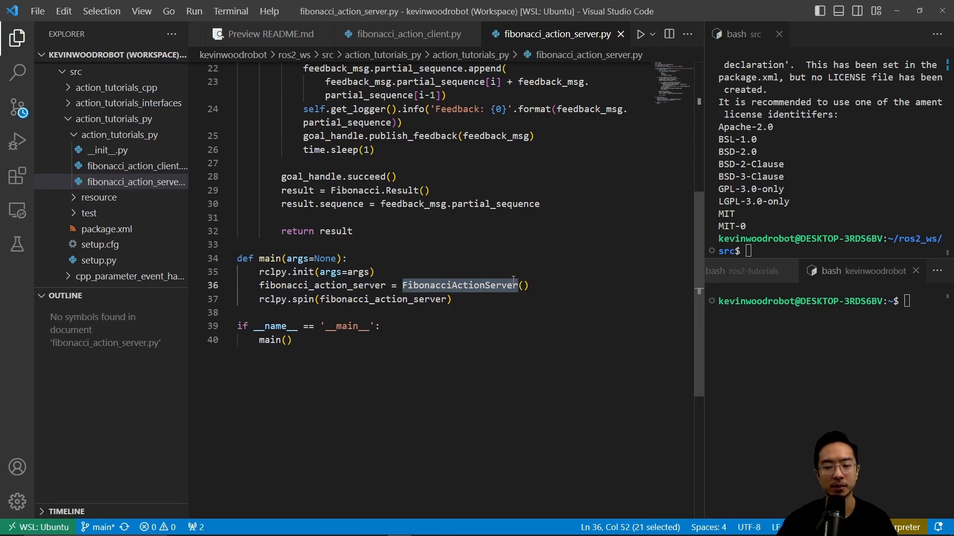
pyautogui.moveTo(452, 299); pyautogui.dragTo(276, 286)
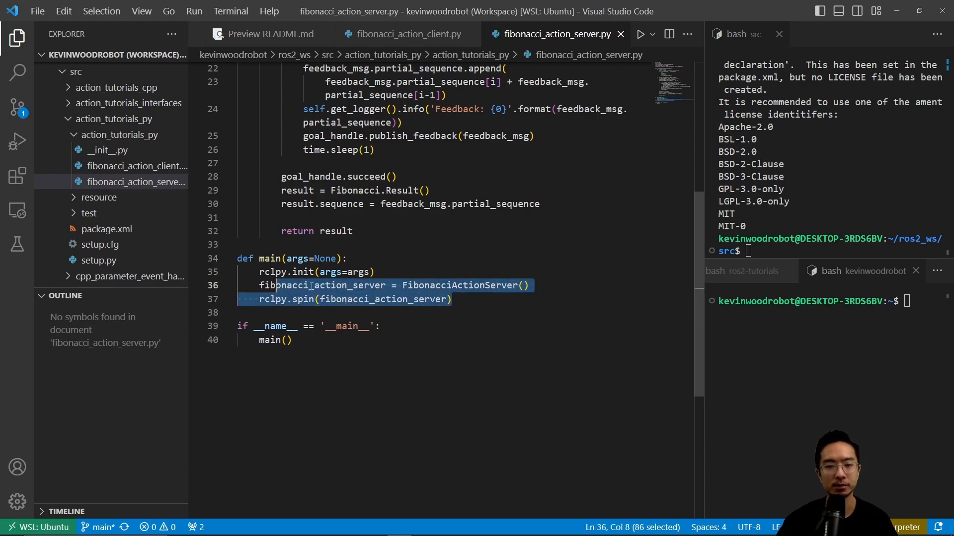
pyautogui.scroll(3, 311, 286)
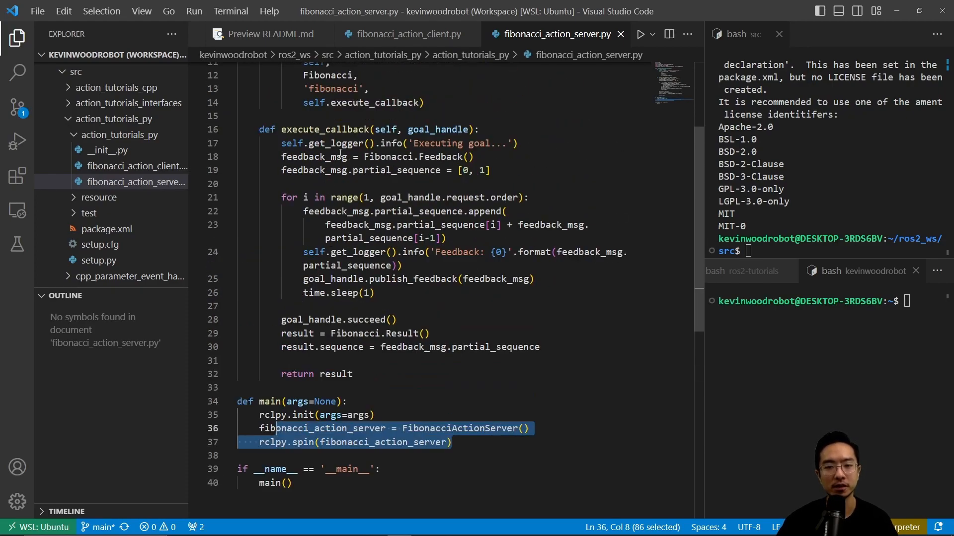
pyautogui.click(385, 143)
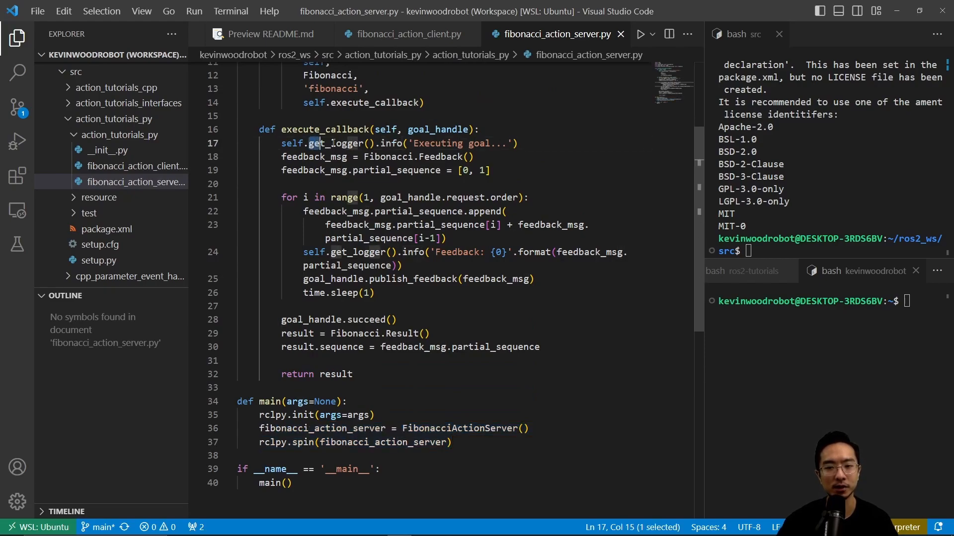
pyautogui.click(513, 143)
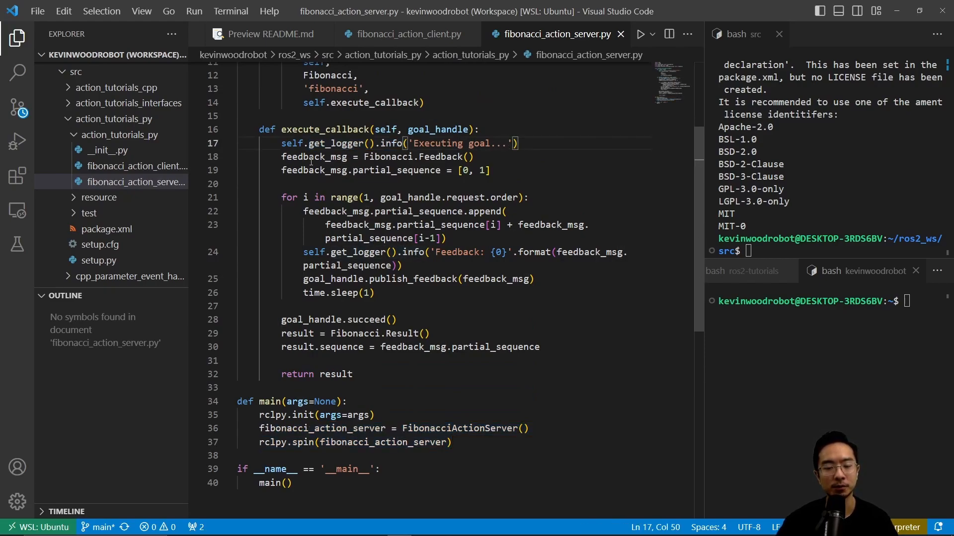
pyautogui.moveTo(311, 161); pyautogui.dragTo(505, 170)
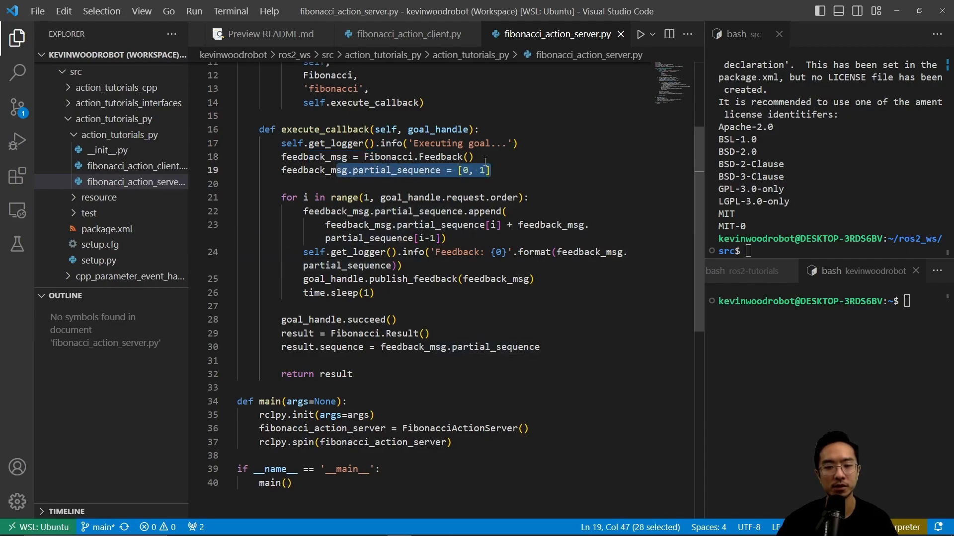
pyautogui.moveTo(280, 211); pyautogui.dragTo(321, 201)
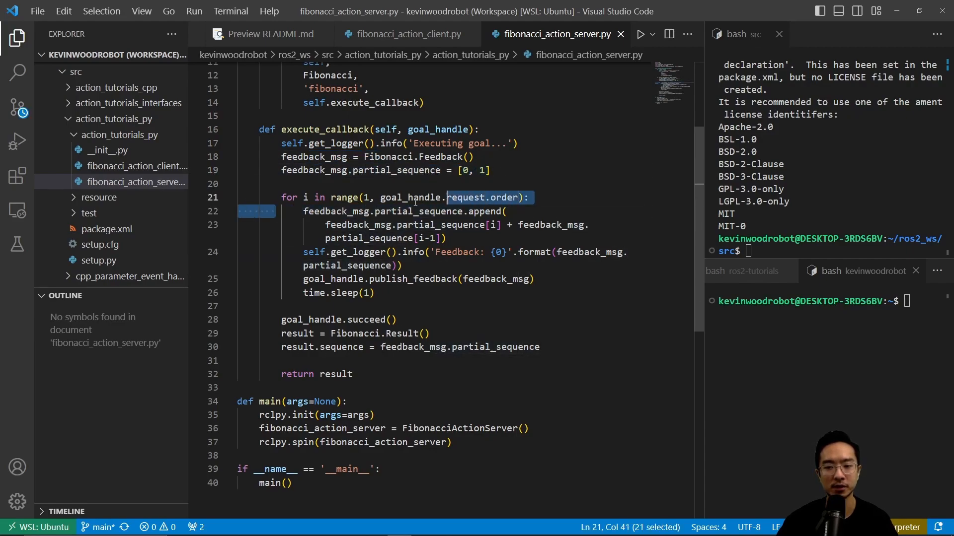
pyautogui.click(401, 212)
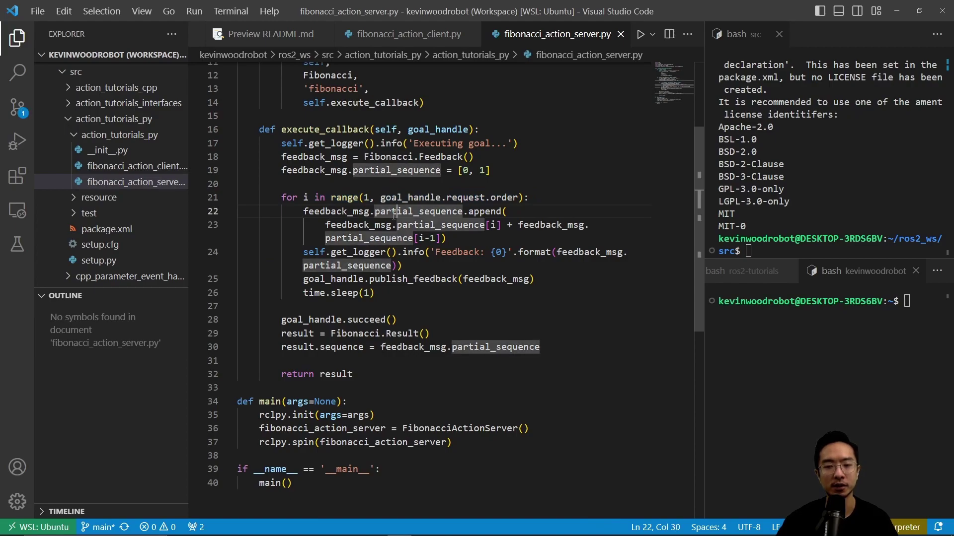
pyautogui.press('Left')
pyautogui.click(444, 224)
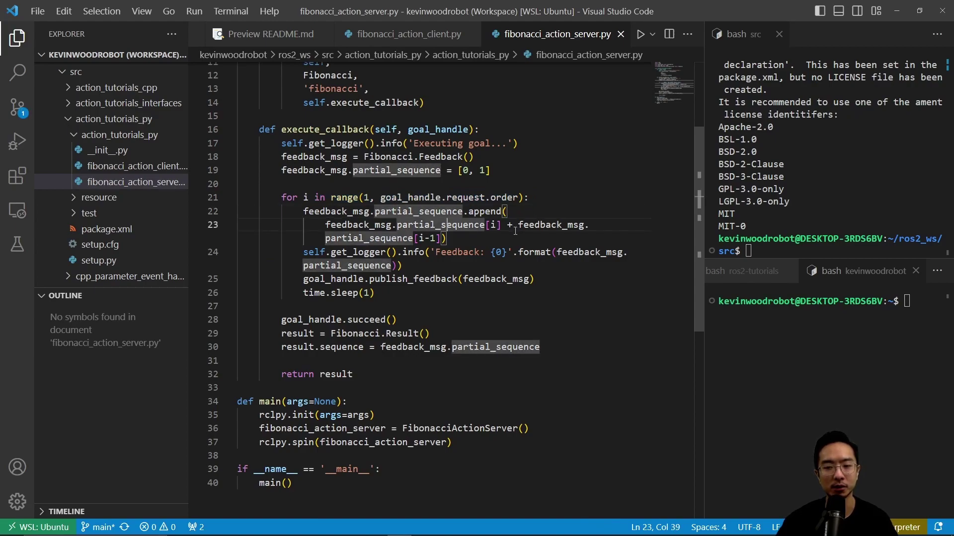
pyautogui.click(529, 299)
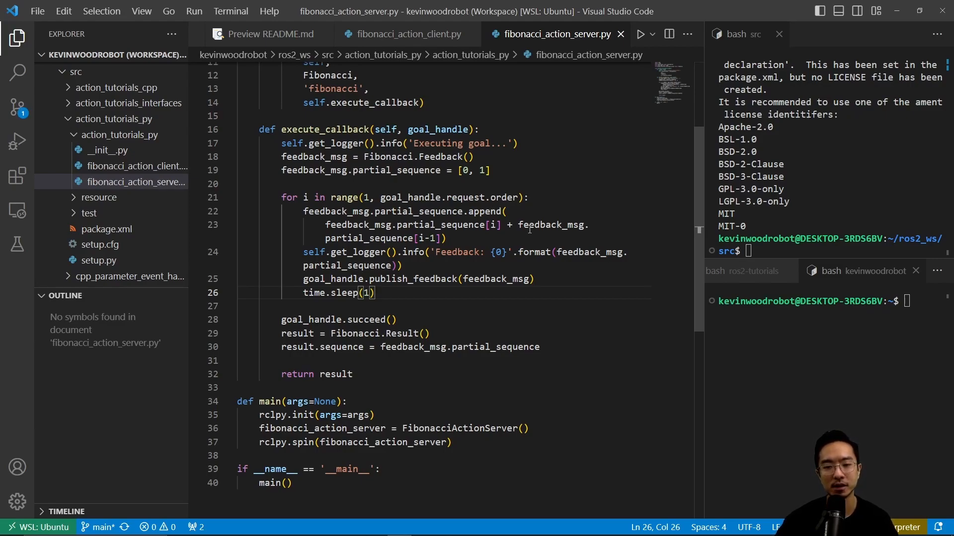
pyautogui.moveTo(331, 252); pyautogui.dragTo(481, 264)
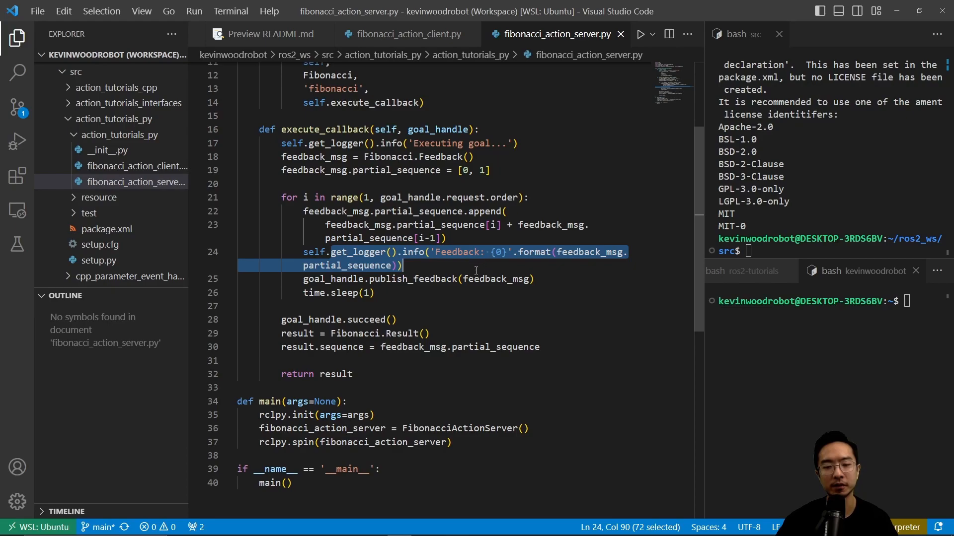
pyautogui.moveTo(342, 280); pyautogui.dragTo(554, 281)
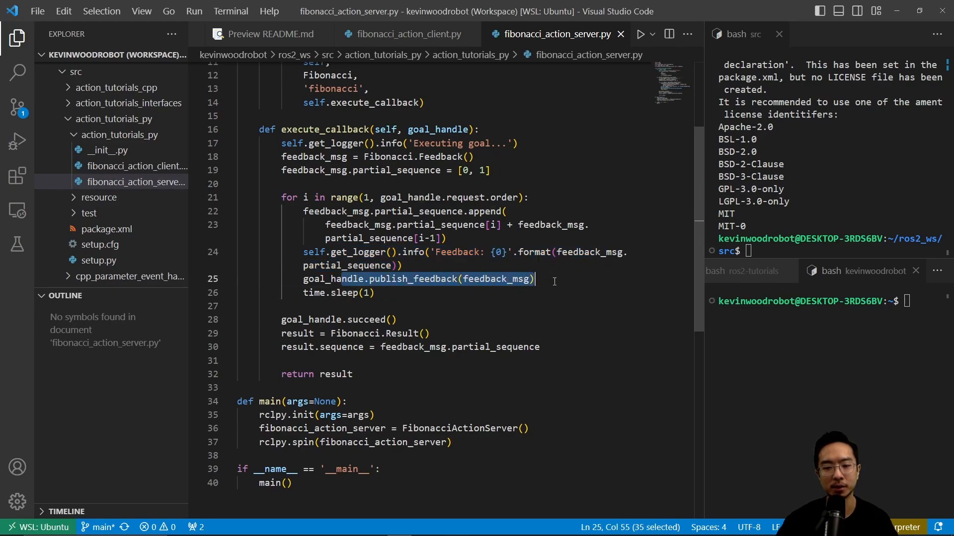
pyautogui.moveTo(422, 296); pyautogui.dragTo(231, 294)
pyautogui.click(282, 321)
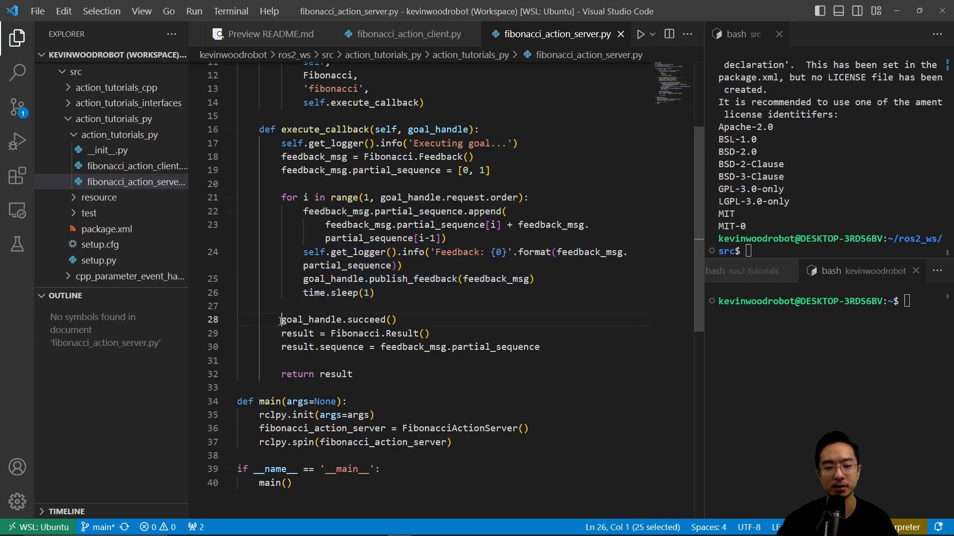
pyautogui.keyDown('shift'); pyautogui.click(437, 333); pyautogui.keyUp('shift')
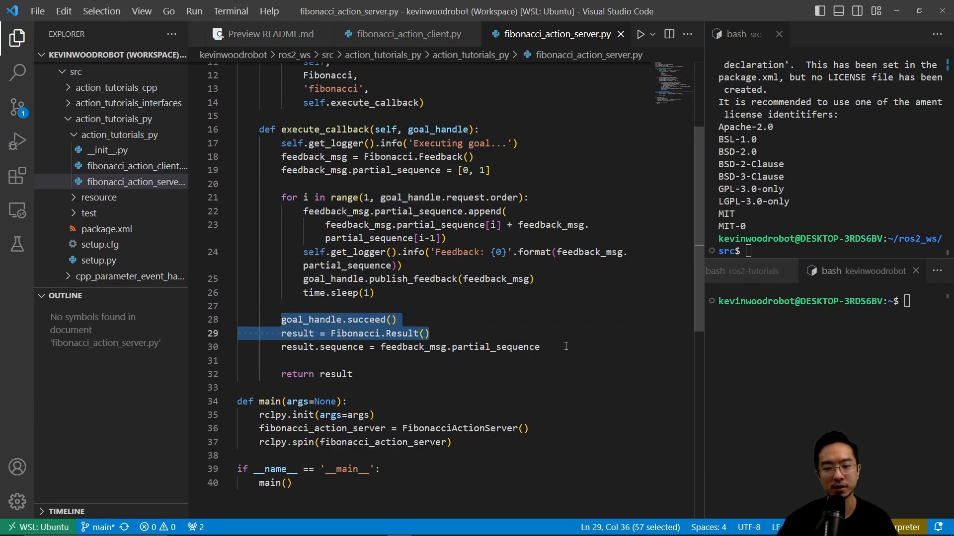
pyautogui.moveTo(566, 346); pyautogui.dragTo(265, 348)
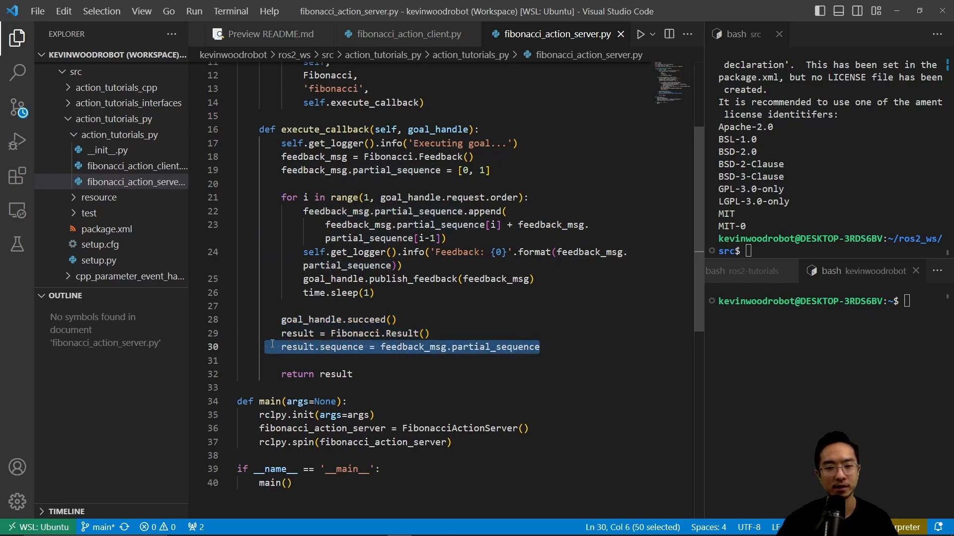
pyautogui.moveTo(353, 374); pyautogui.dragTo(179, 374)
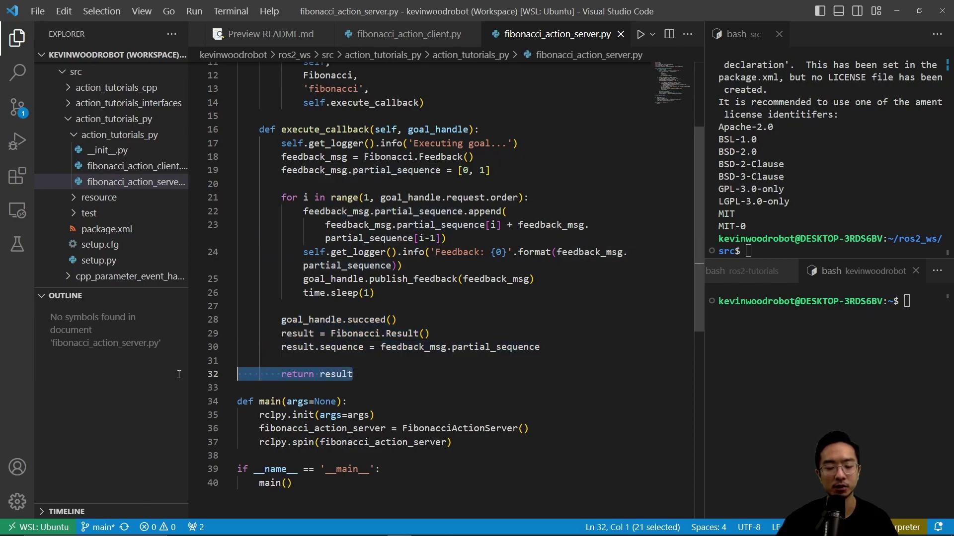
pyautogui.click(366, 374)
pyautogui.scroll(3, 352, 298)
pyautogui.scroll(2, 352, 242)
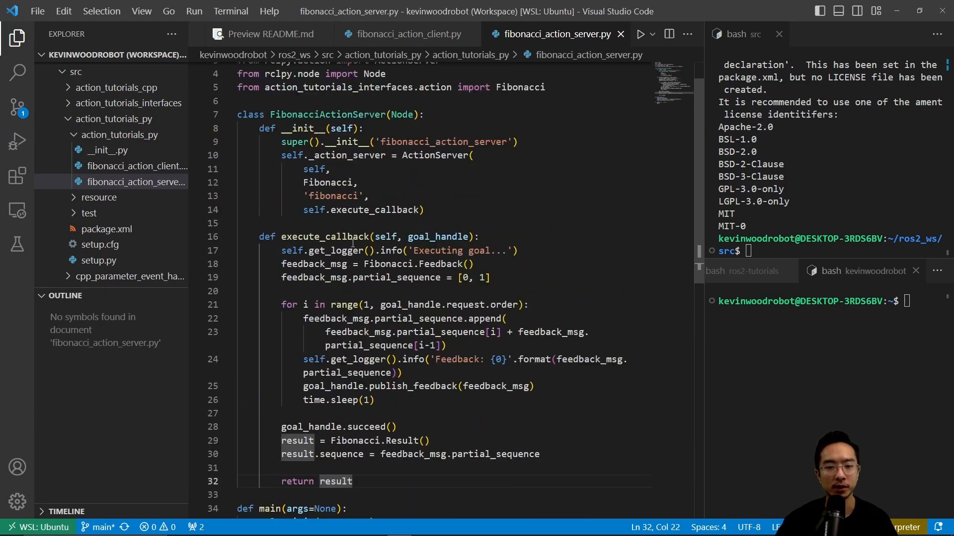
pyautogui.doubleClick(350, 237)
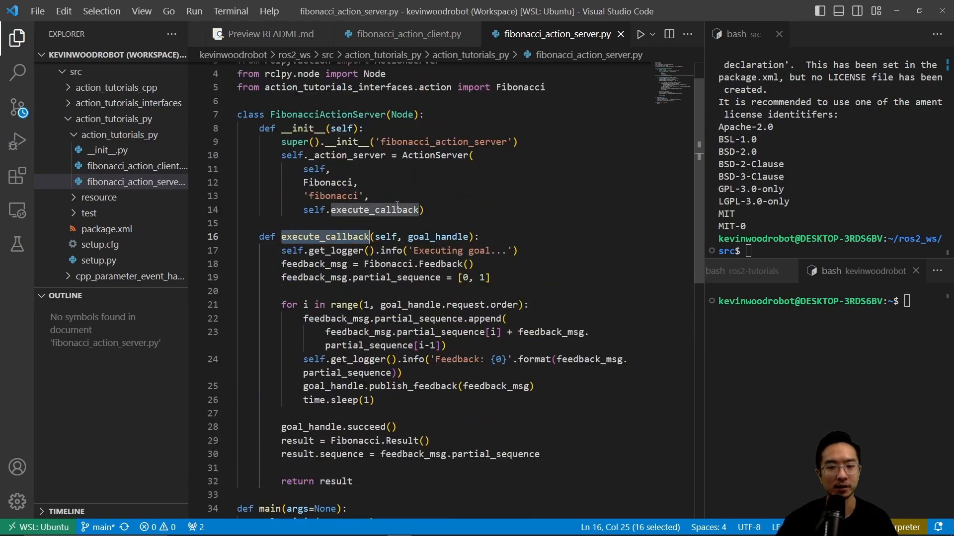
pyautogui.moveTo(453, 210); pyautogui.dragTo(477, 155)
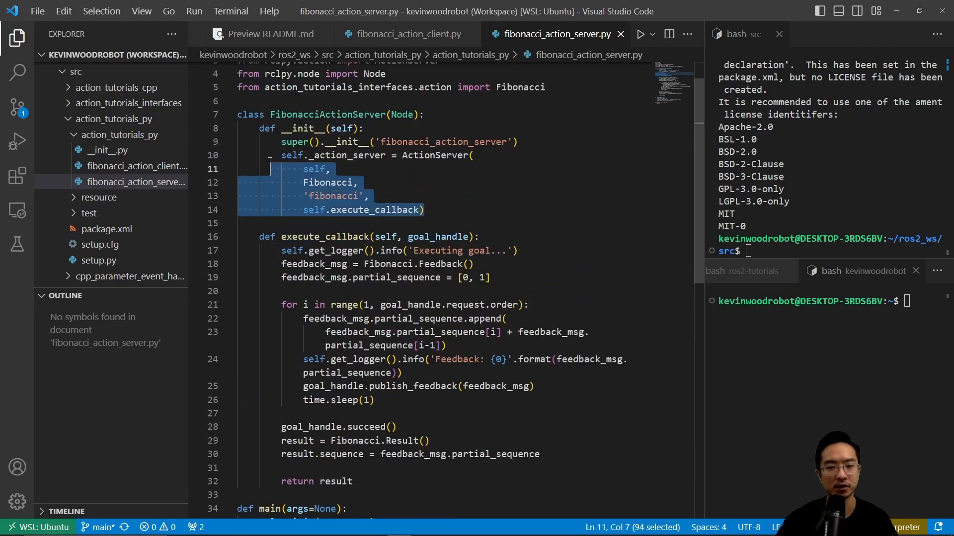
pyautogui.click(493, 195)
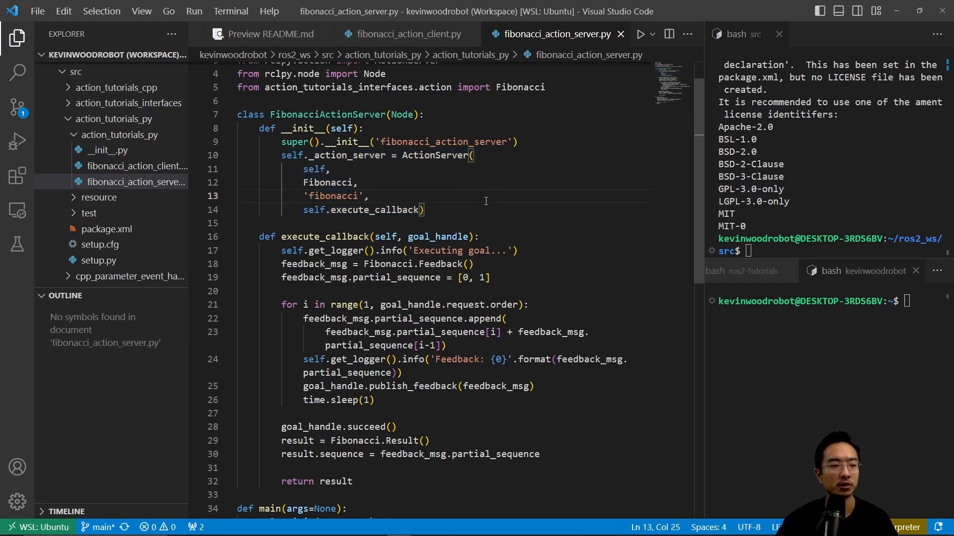
# Review the reference setup.py's fibonacci server and client entry points and select its whole contents.
pyautogui.click(270, 33)
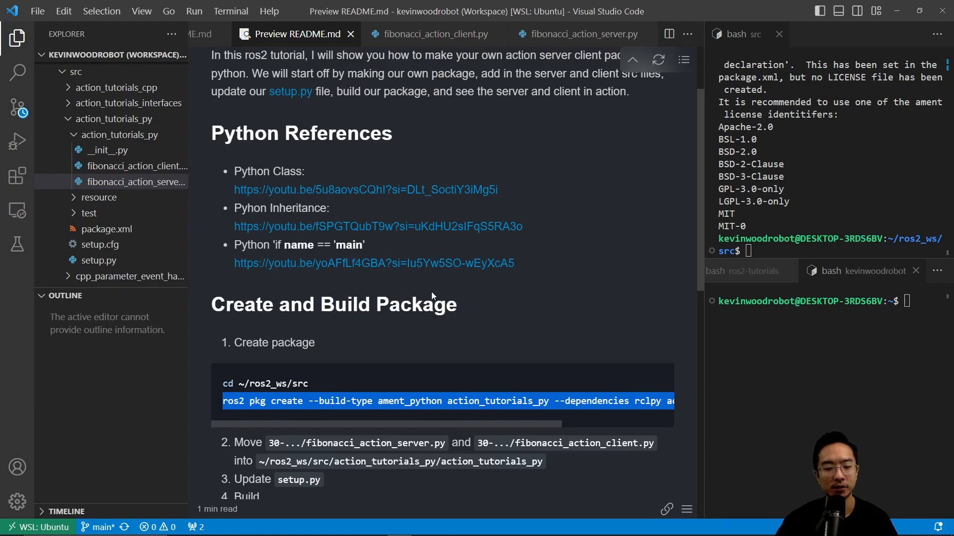
pyautogui.scroll(-5, 108, 235)
pyautogui.scroll(-10, 104, 233)
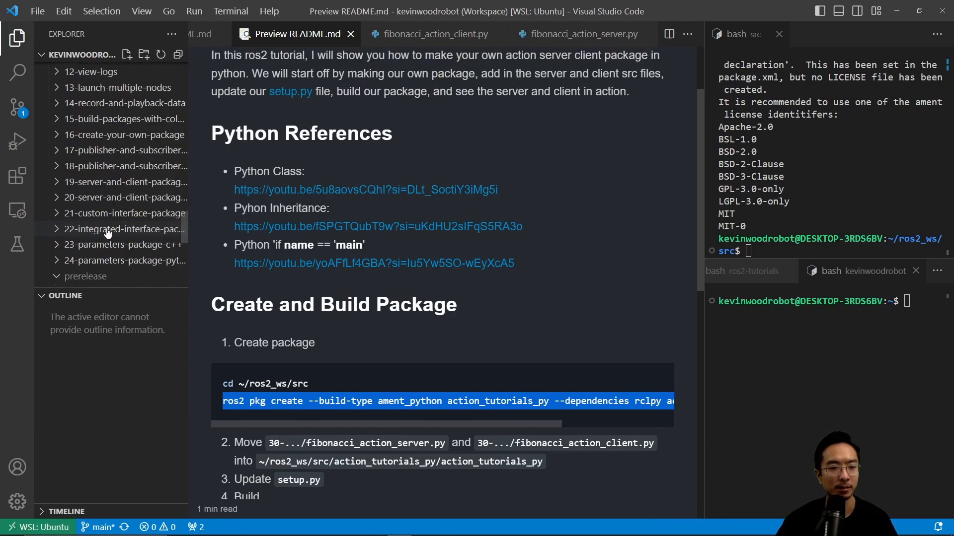
pyautogui.scroll(-10, 94, 231)
pyautogui.scroll(5, 86, 229)
pyautogui.click(84, 230)
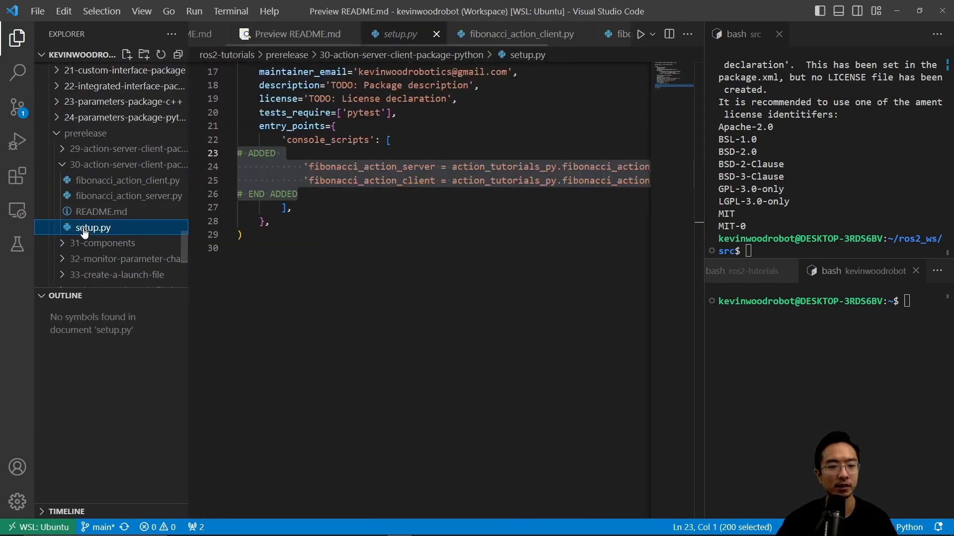
pyautogui.scroll(3, 448, 227)
pyautogui.scroll(3, 447, 227)
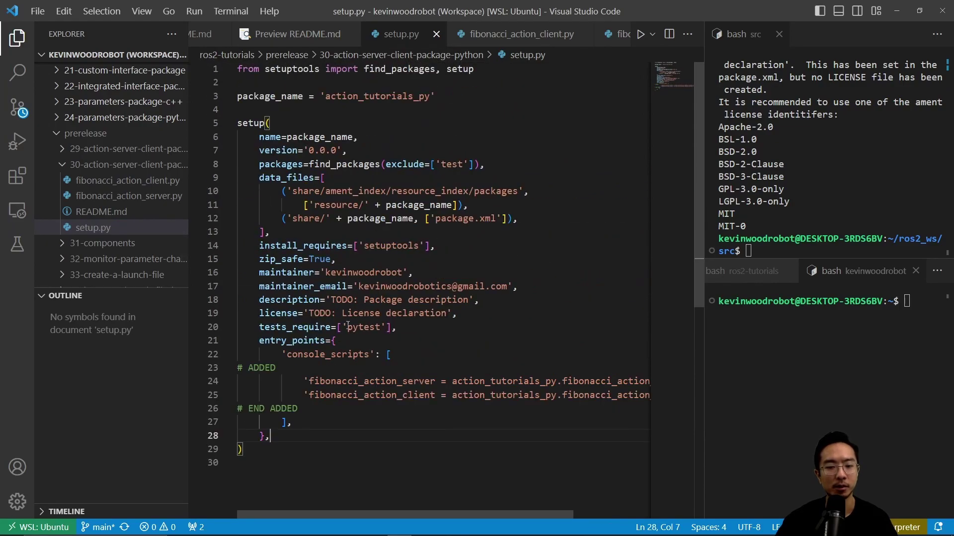
pyautogui.click(283, 409)
pyautogui.moveTo(392, 381); pyautogui.dragTo(558, 395)
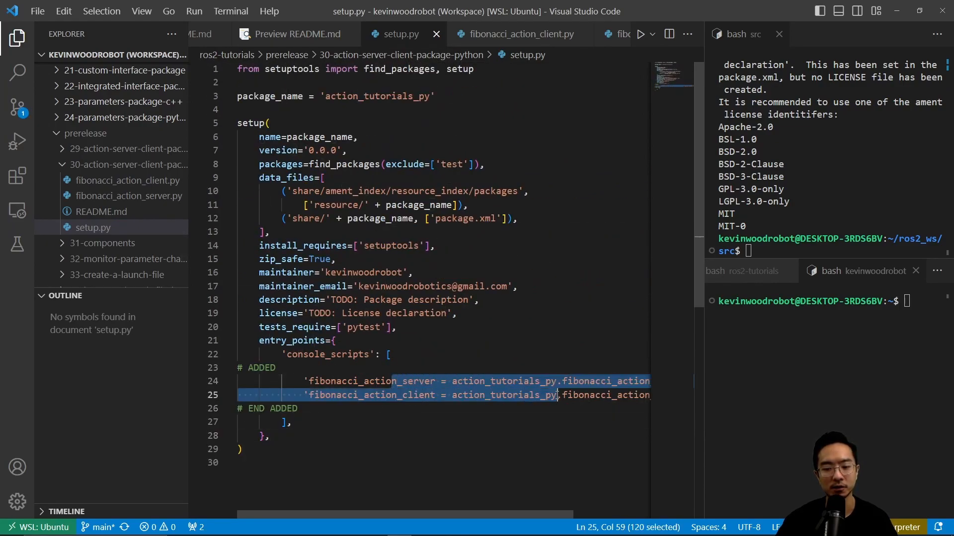
pyautogui.hotkey('alt', 'z')
pyautogui.moveTo(468, 422); pyautogui.dragTo(256, 381)
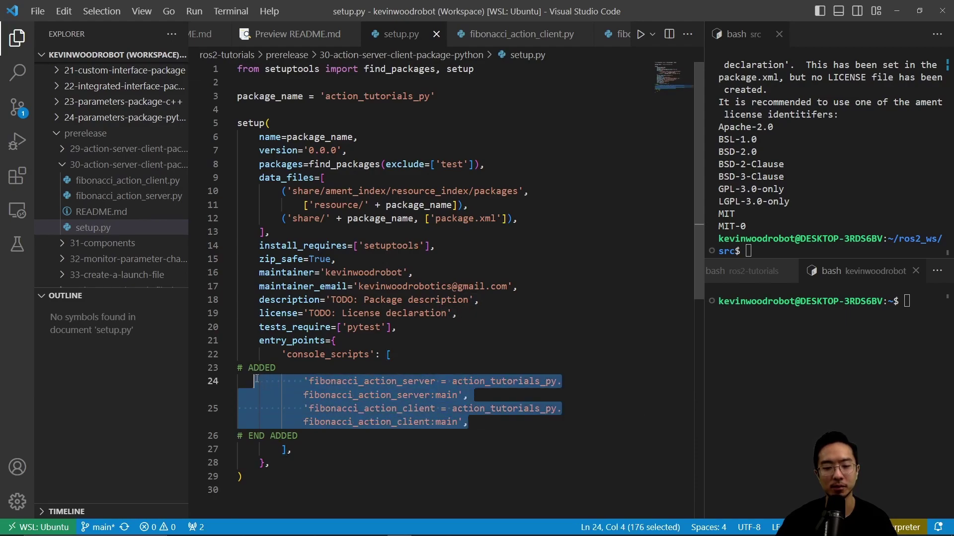
pyautogui.click(388, 435)
pyautogui.hotkey('ctrl', 'a')
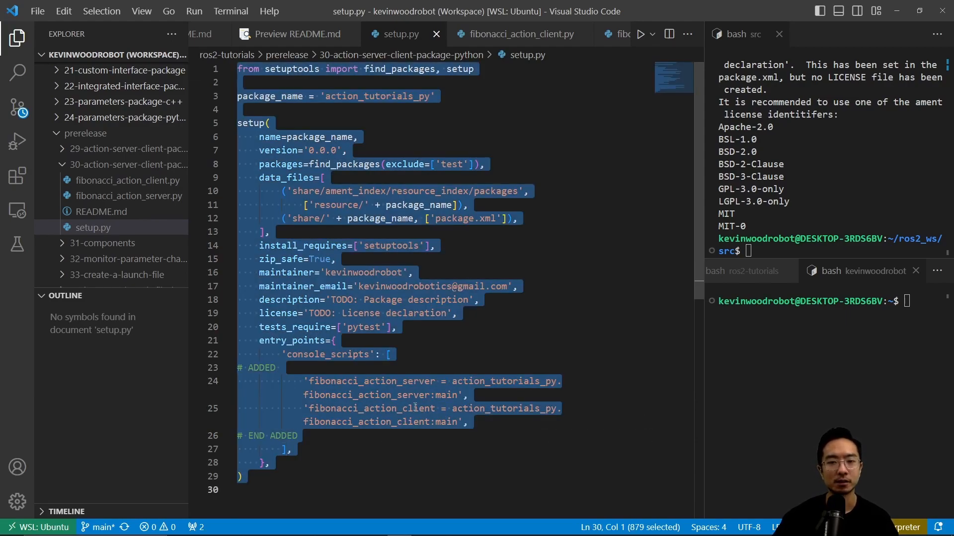
pyautogui.scroll(5, 117, 159)
pyautogui.scroll(5, 111, 172)
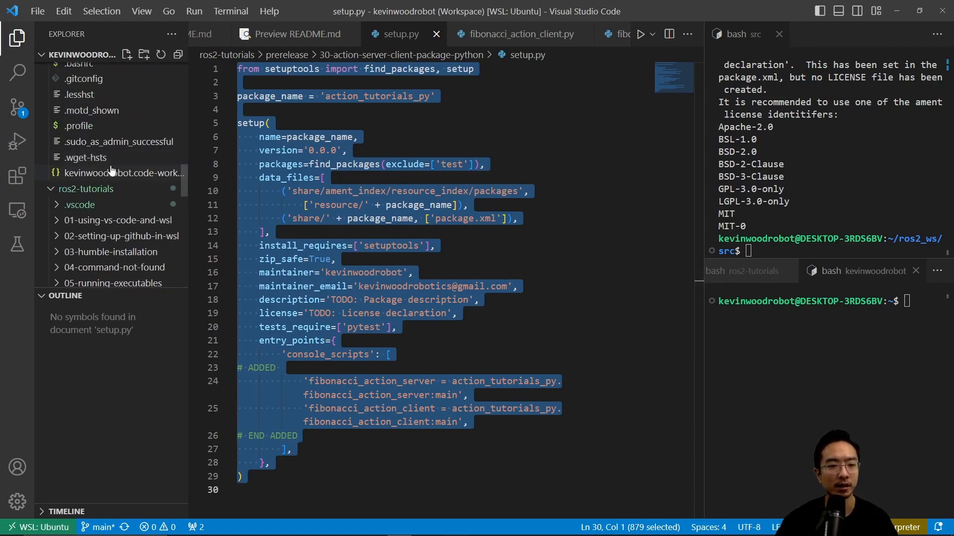
pyautogui.scroll(-10, 97, 194)
pyautogui.scroll(3, 97, 156)
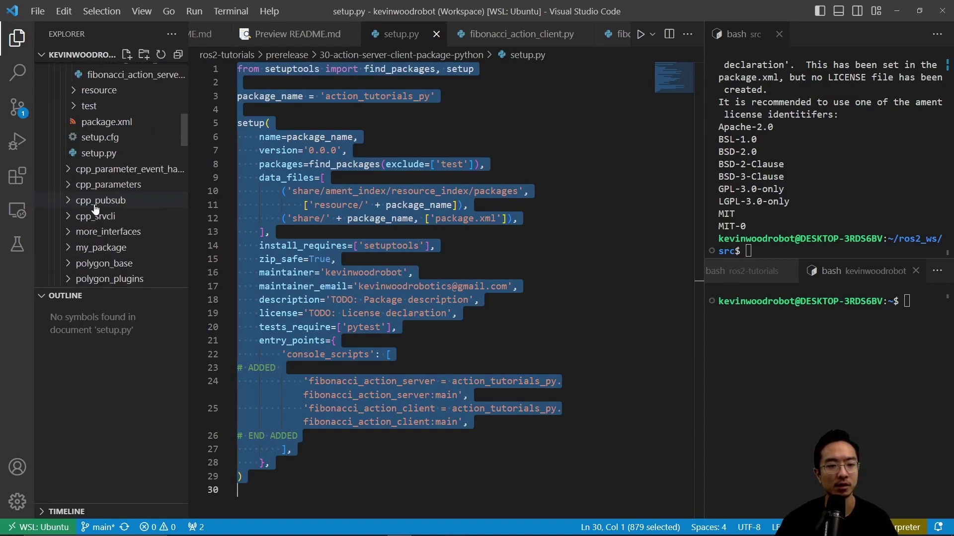
# Replace action_tutorials_py's setup.py contents with the reference code and save it.
pyautogui.click(96, 153)
pyautogui.scroll(3, 112, 164)
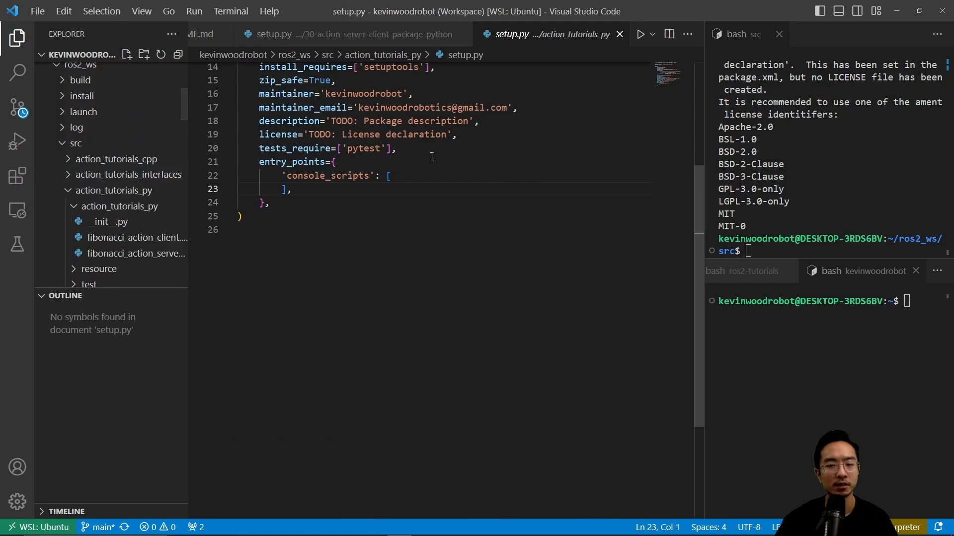
pyautogui.scroll(4, 428, 172)
pyautogui.hotkey('ctrl', 'a')
pyautogui.press('BackSpace')
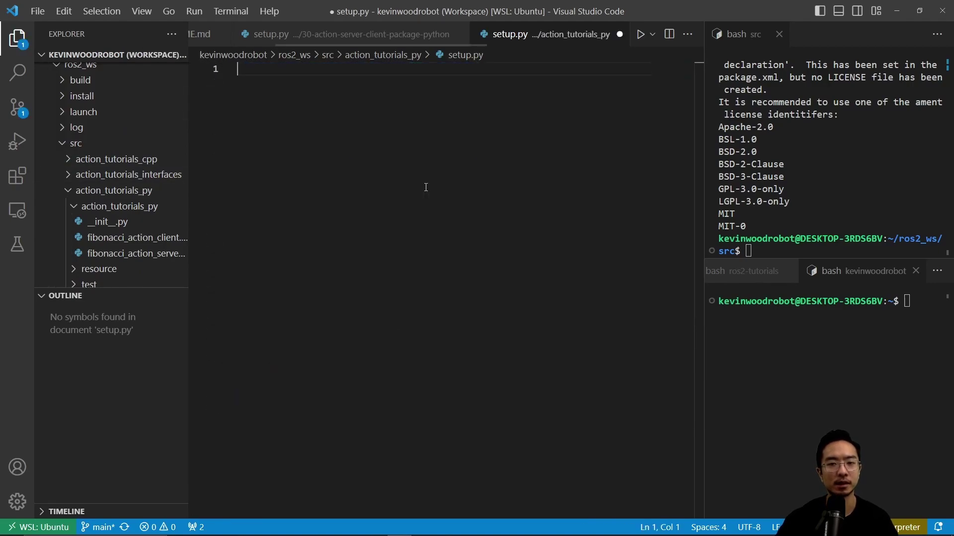
pyautogui.hotkey('ctrl', 'v')
pyautogui.hotkey('ctrl', 's')
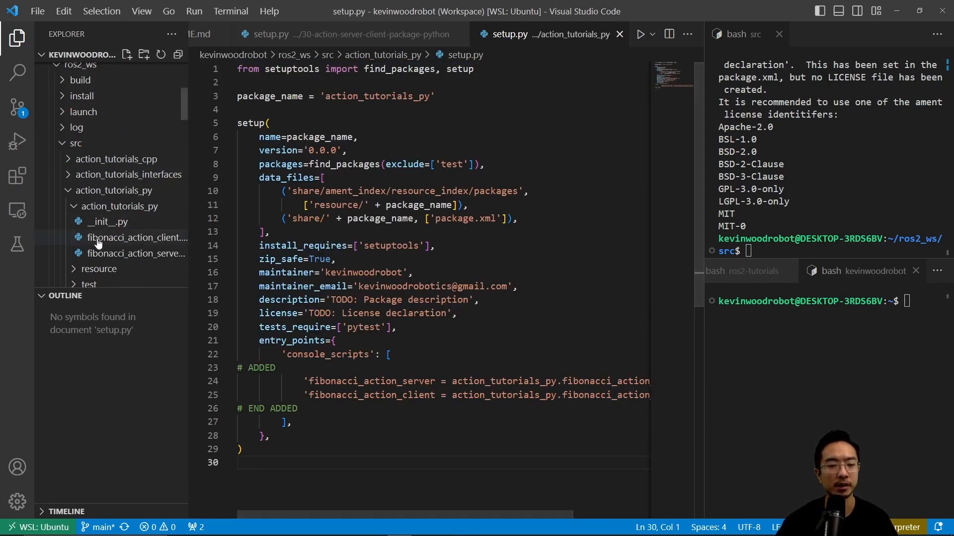
pyautogui.scroll(-5, 171, 215)
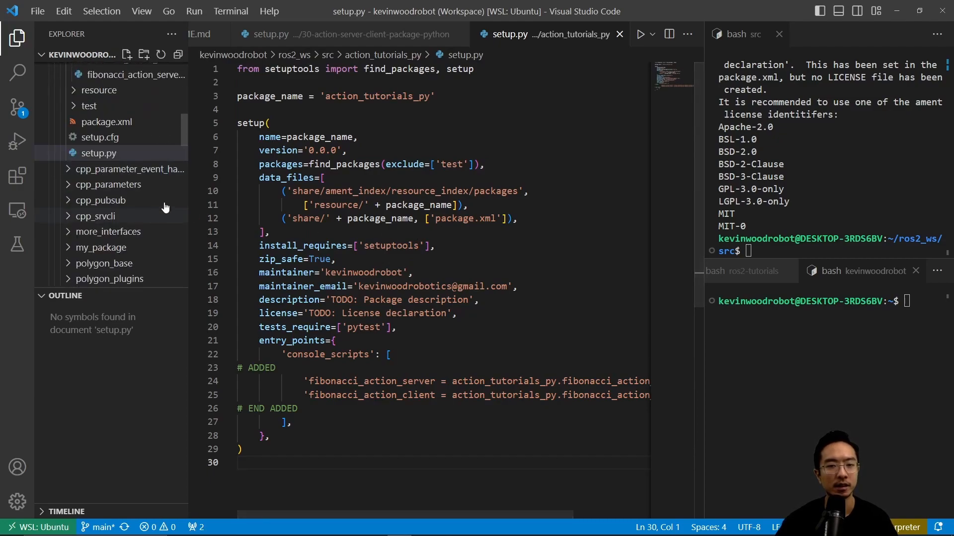
pyautogui.scroll(-5, 119, 203)
pyautogui.scroll(-5, 120, 203)
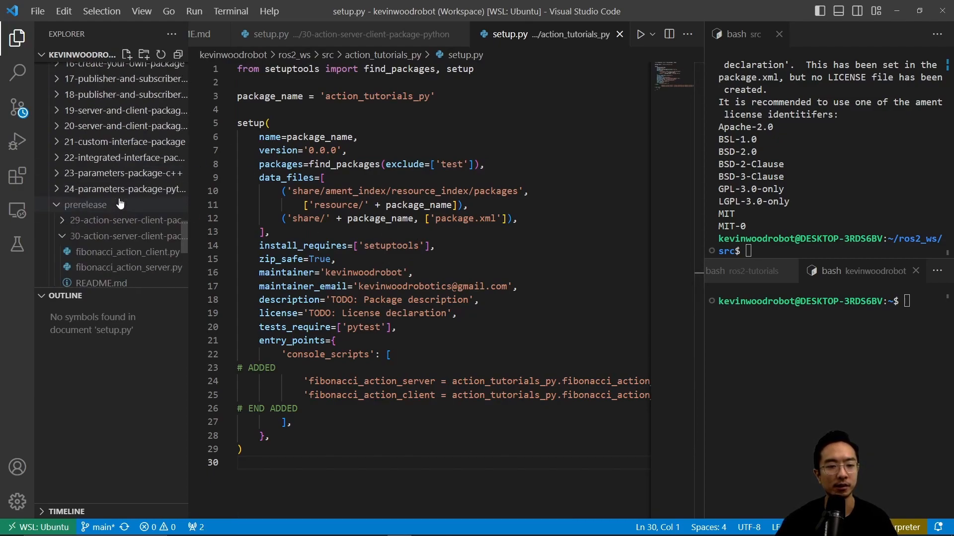
pyautogui.scroll(-2, 119, 203)
pyautogui.scroll(-2, 119, 202)
pyautogui.scroll(2, 266, 36)
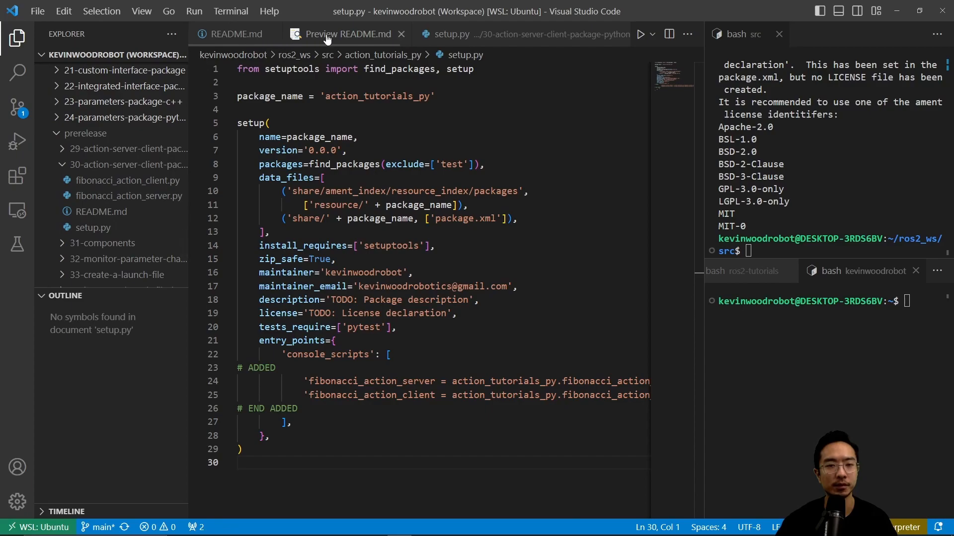
# Run the README's colcon build commands for action_tutorials_py in the top terminal from ros2_ws.
pyautogui.click(339, 35)
pyautogui.scroll(-3, 399, 314)
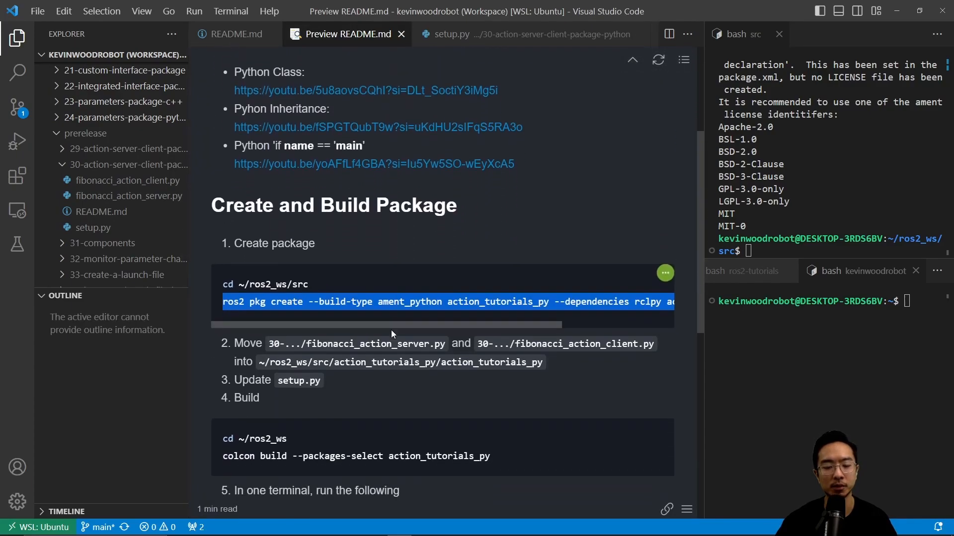
pyautogui.moveTo(493, 457); pyautogui.dragTo(221, 439)
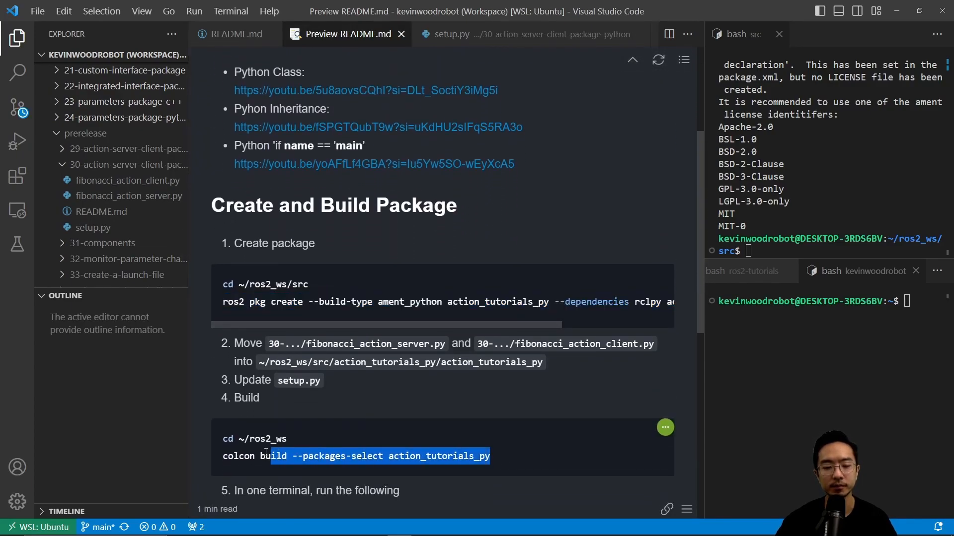
pyautogui.click(776, 251)
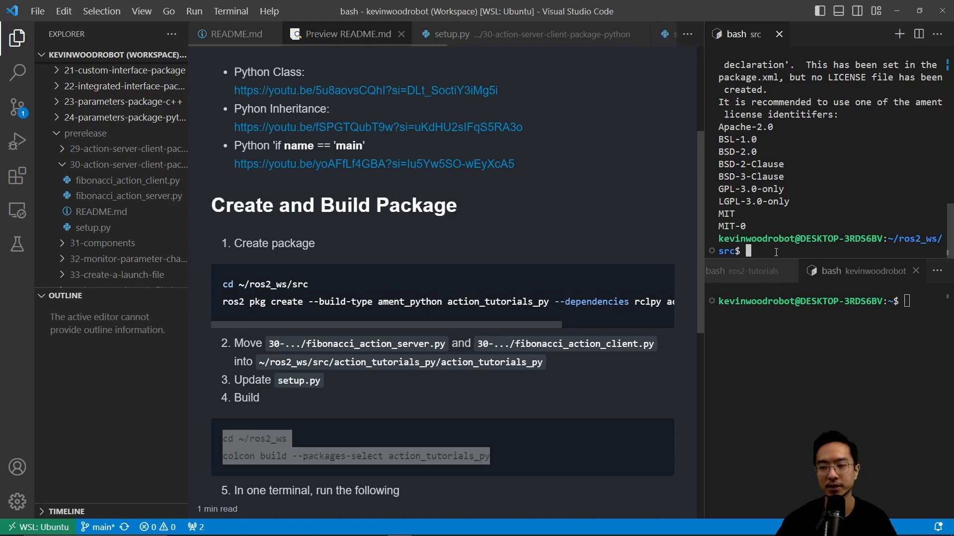
pyautogui.write('cd ~/ros2_ws colcon build --packages-select action_tutorials_py')
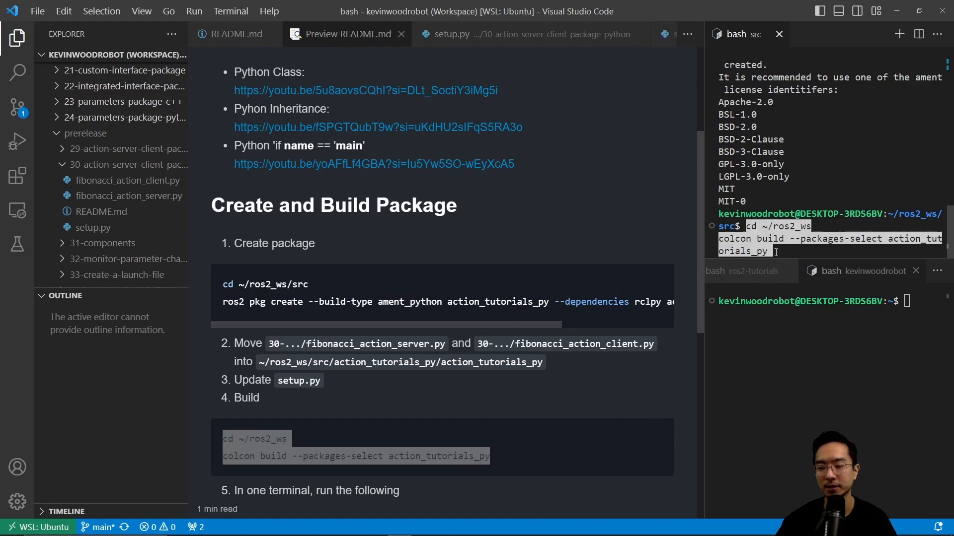
pyautogui.press('Return')
pyautogui.scroll(-3, 420, 335)
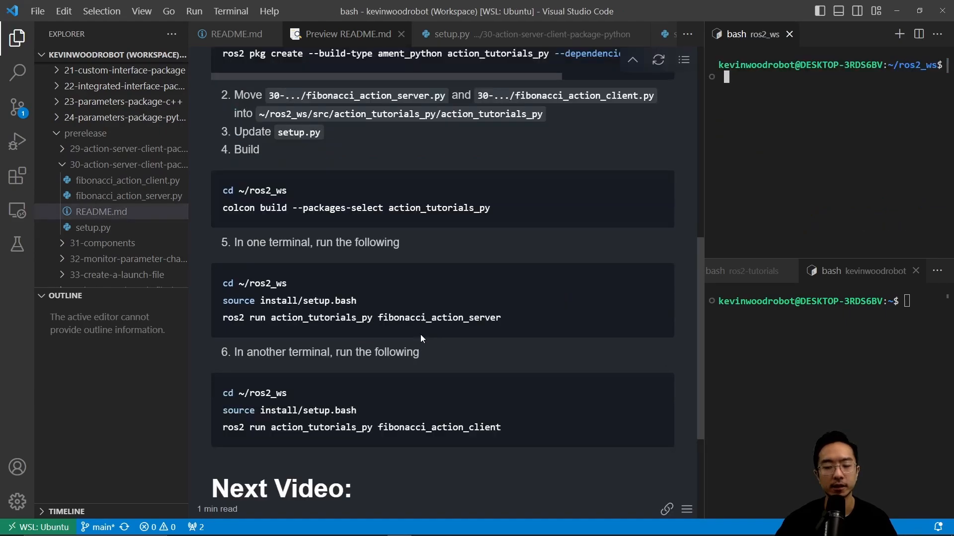
pyautogui.scroll(2, 467, 326)
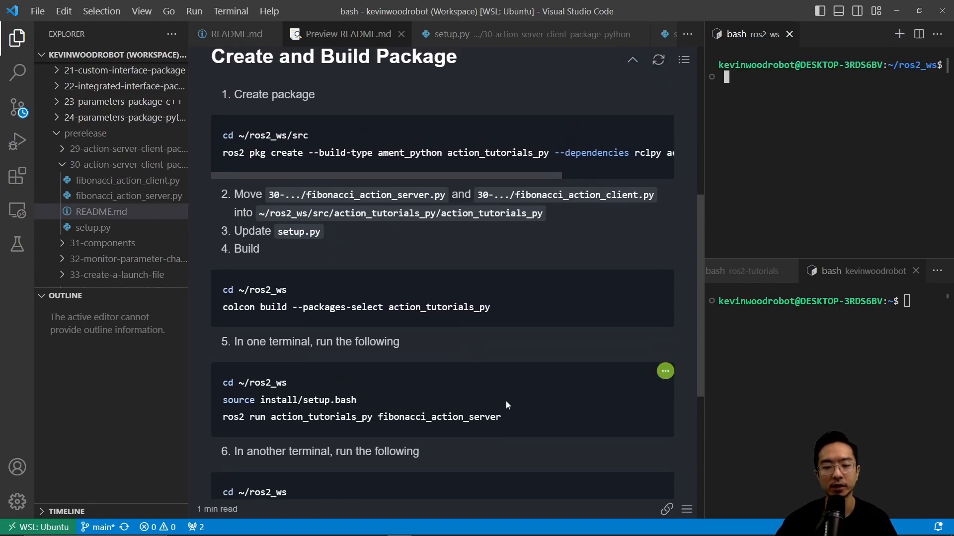
# Start the fibonacci_action_server from the step 5 commands in the top terminal.
pyautogui.moveTo(513, 416); pyautogui.dragTo(220, 387)
pyautogui.hotkey('ctrl', 'c')
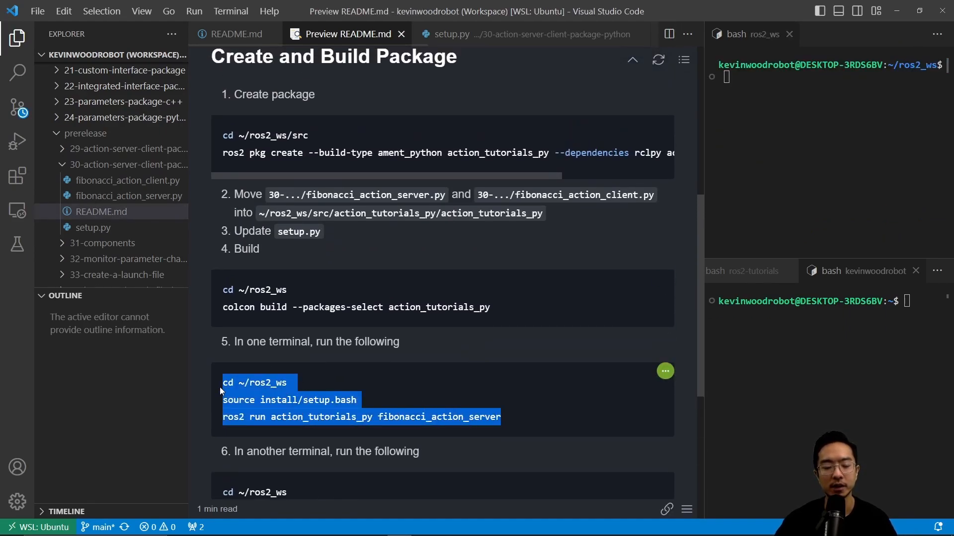
pyautogui.click(768, 102)
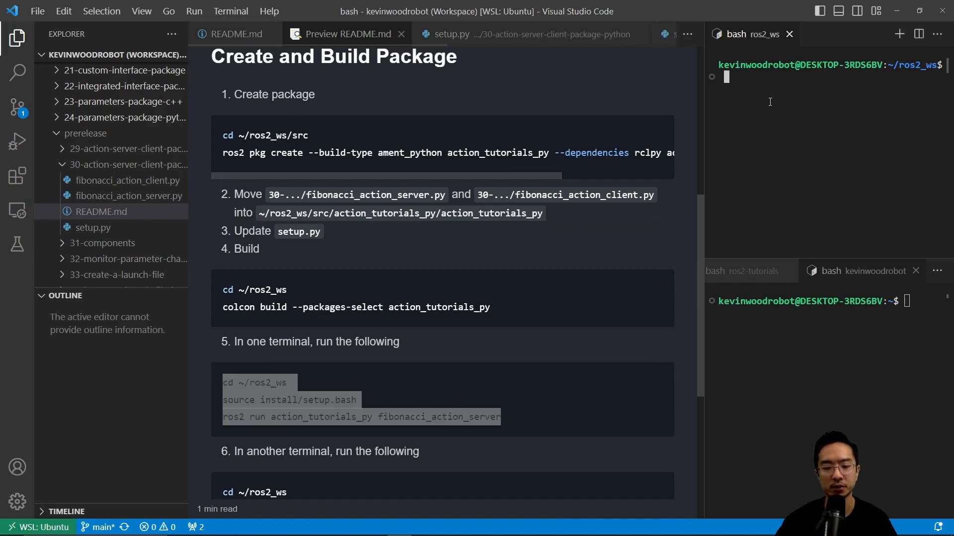
pyautogui.hotkey('ctrl', 'v')
pyautogui.press('Return')
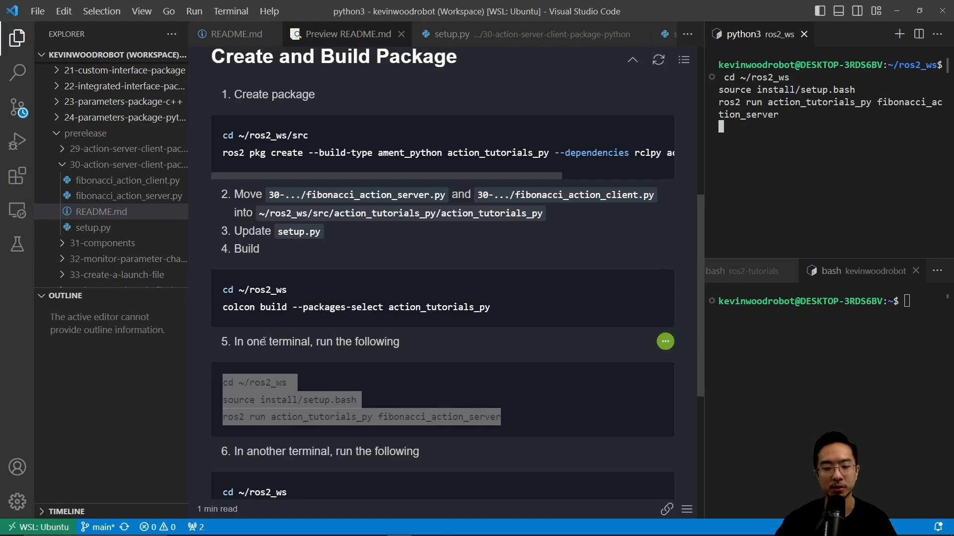
pyautogui.scroll(-1, 484, 403)
# Run the fibonacci_action_client from step 6 in the bottom terminal and widen the terminals to read the result.
pyautogui.moveTo(514, 479); pyautogui.dragTo(221, 444)
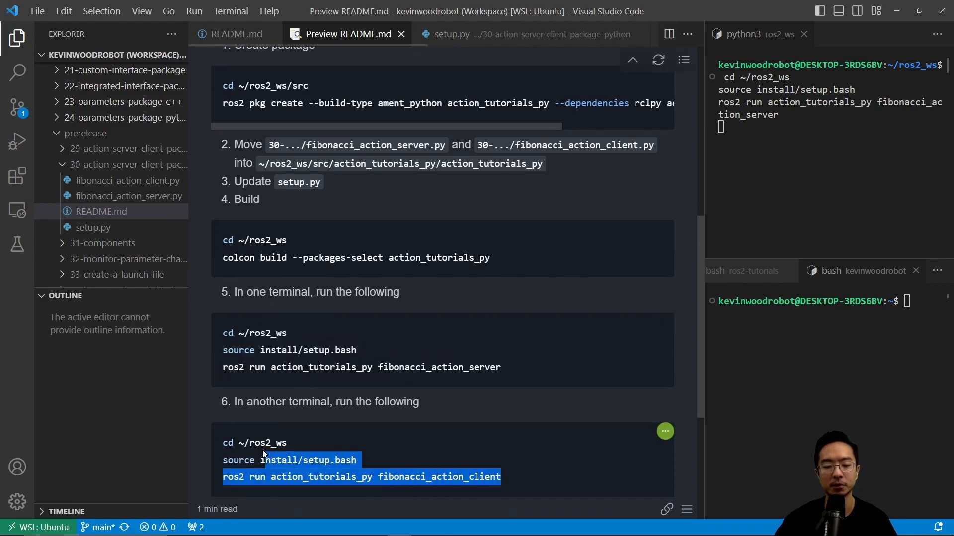
pyautogui.click(847, 343)
pyautogui.write('cd ~/ros2_ws  source install/setup.bash ros2 run action_tutorials_py fibonacci_action_client')
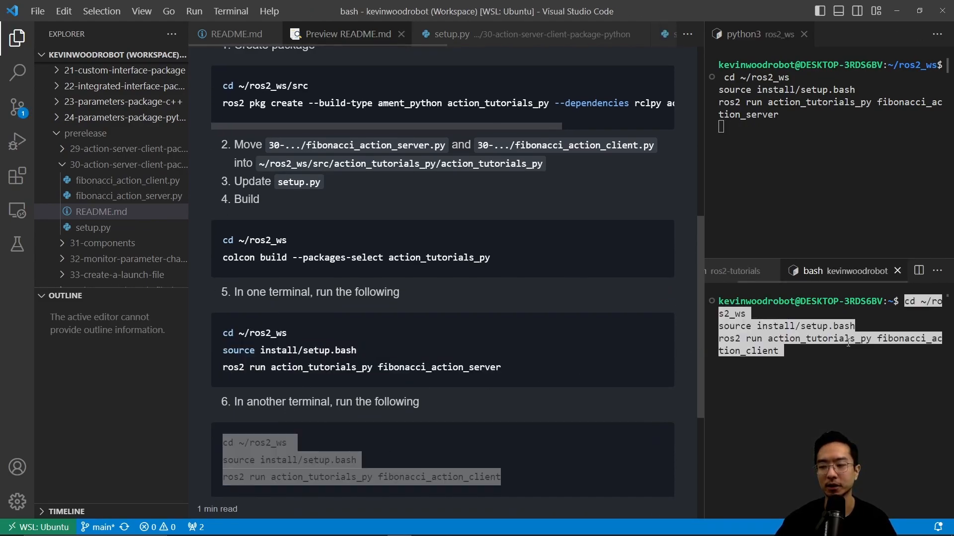
pyautogui.press('Return')
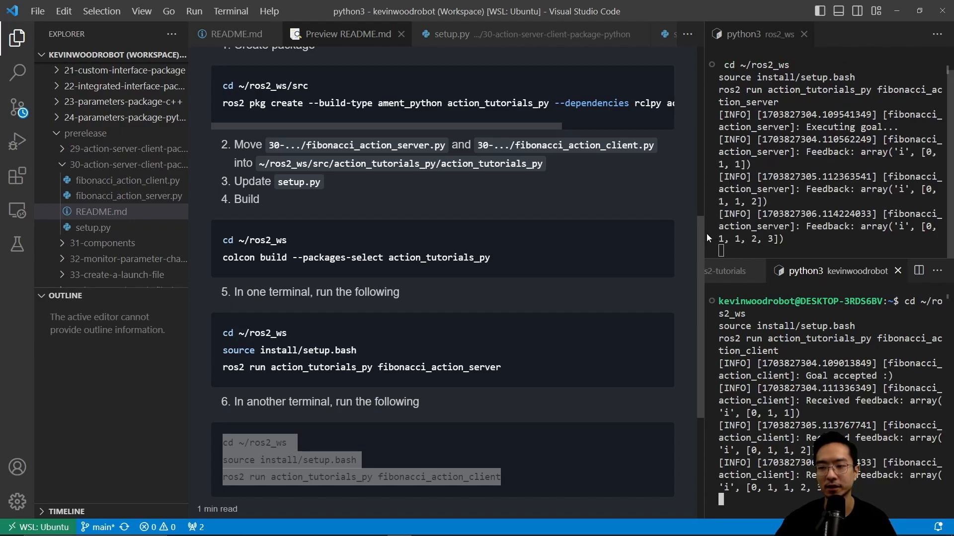
pyautogui.moveTo(706, 238); pyautogui.dragTo(624, 245)
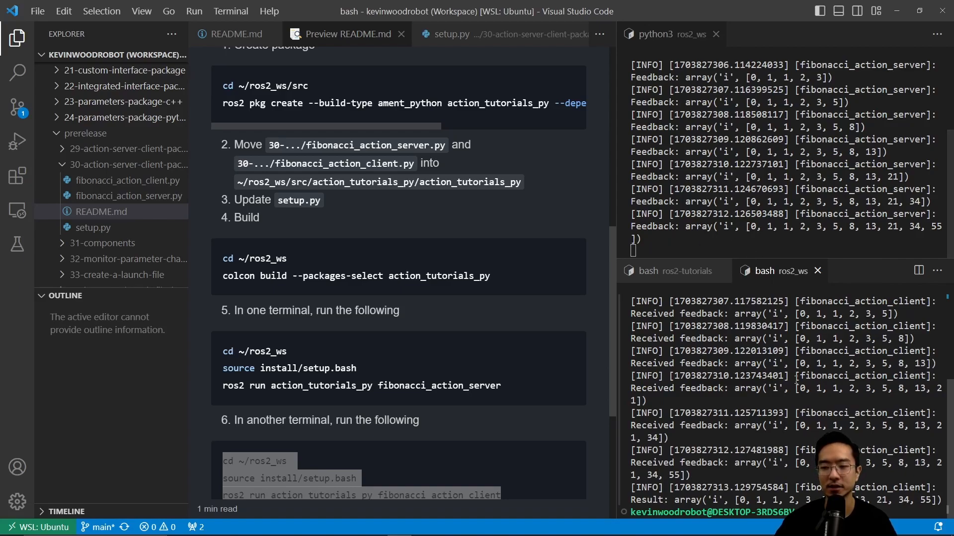
pyautogui.scroll(-5, 265, 323)
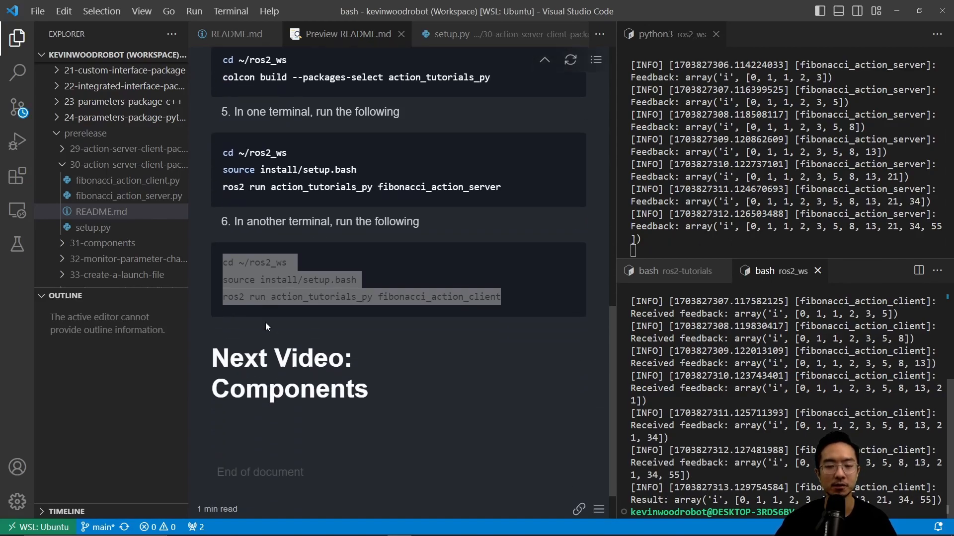